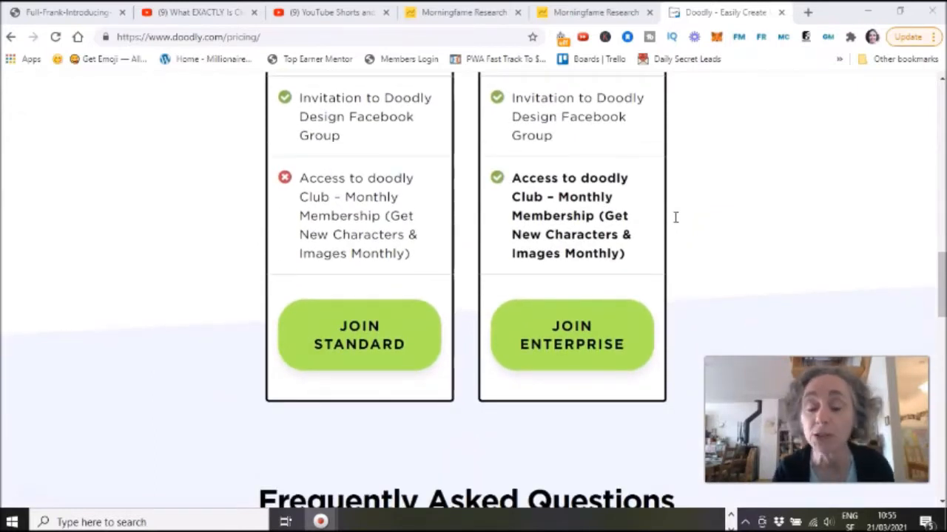
Return to the start of the pricing page and switch to the Doodly desktop application.
scroll(754, 203, "up", 10)
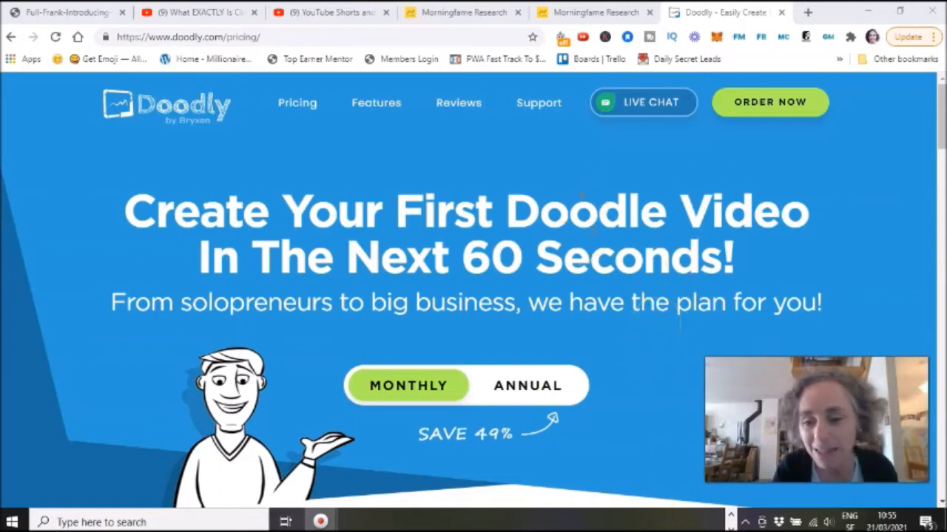
left_click(731, 516)
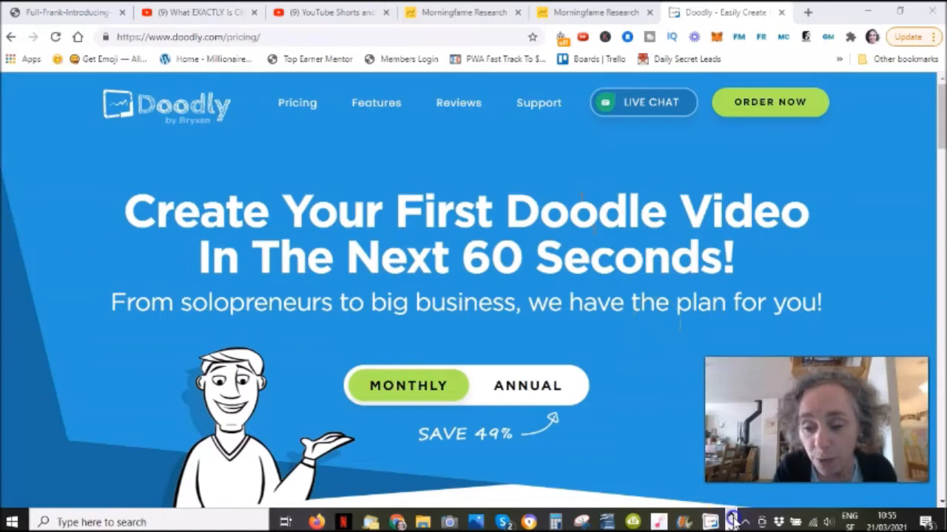
mouse_move(712, 523)
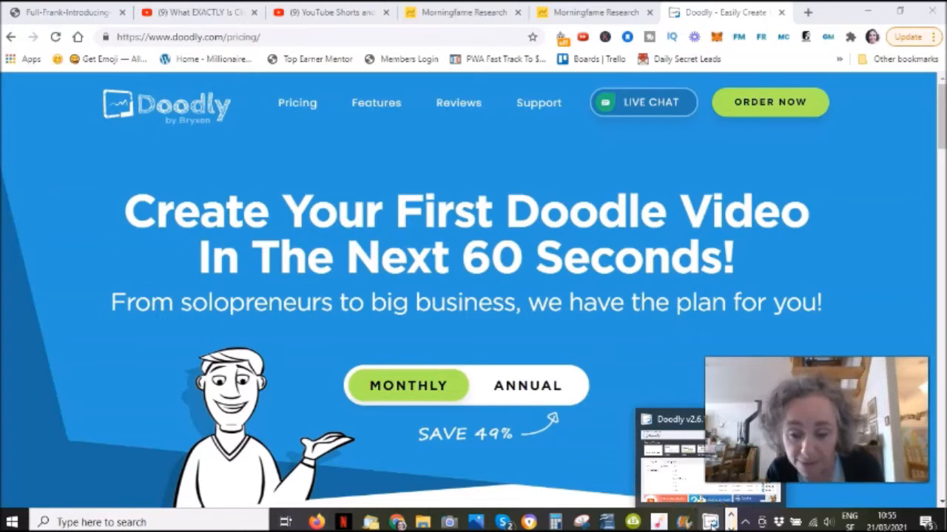
left_click(710, 523)
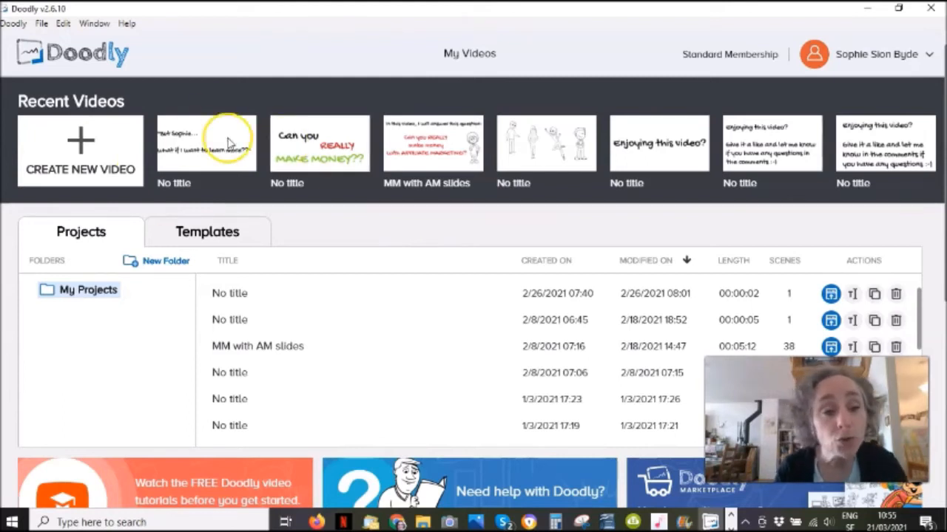
Create a new video in the Whiteboard style with the title "test video".
left_click(80, 144)
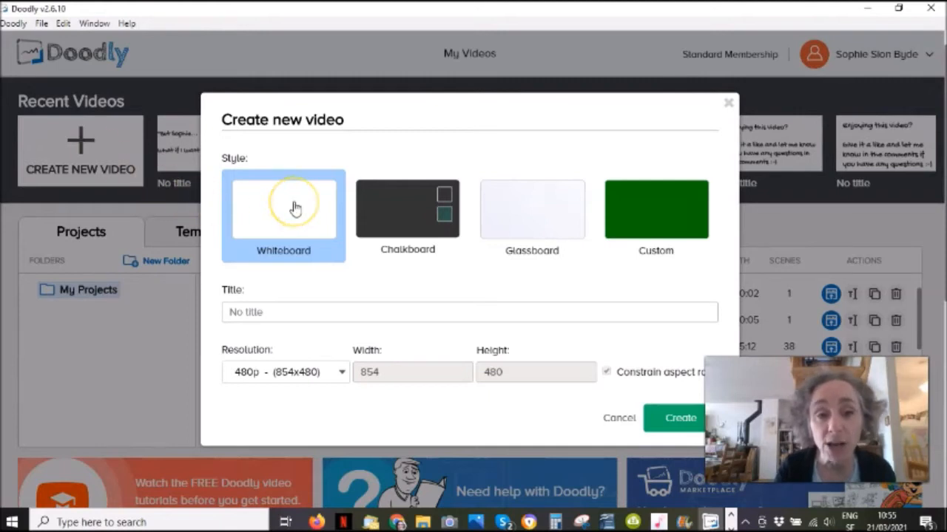
left_click(412, 227)
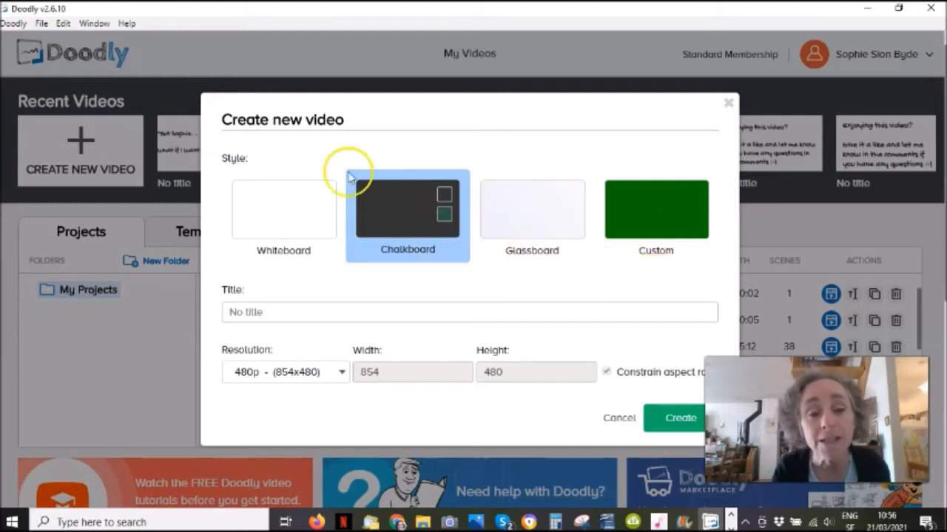
left_click(294, 212)
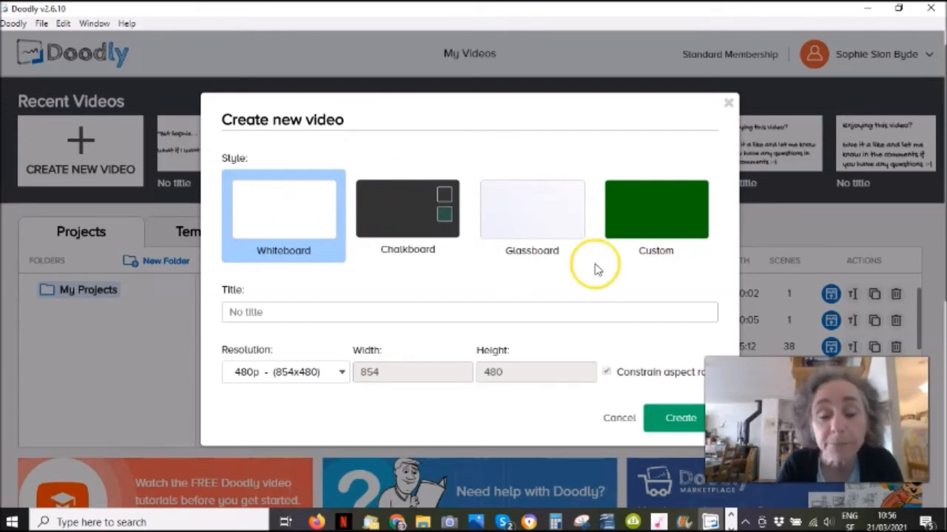
scroll(606, 317, "down", 3)
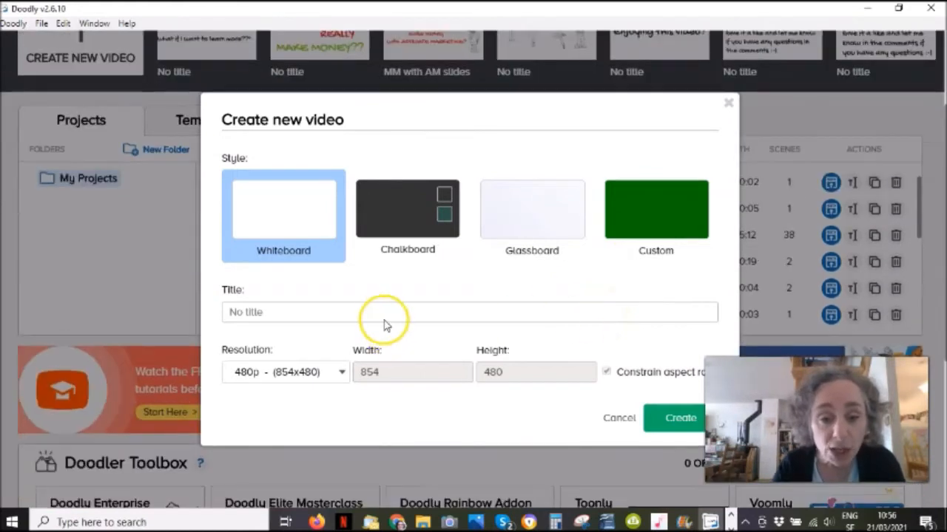
left_click(379, 316)
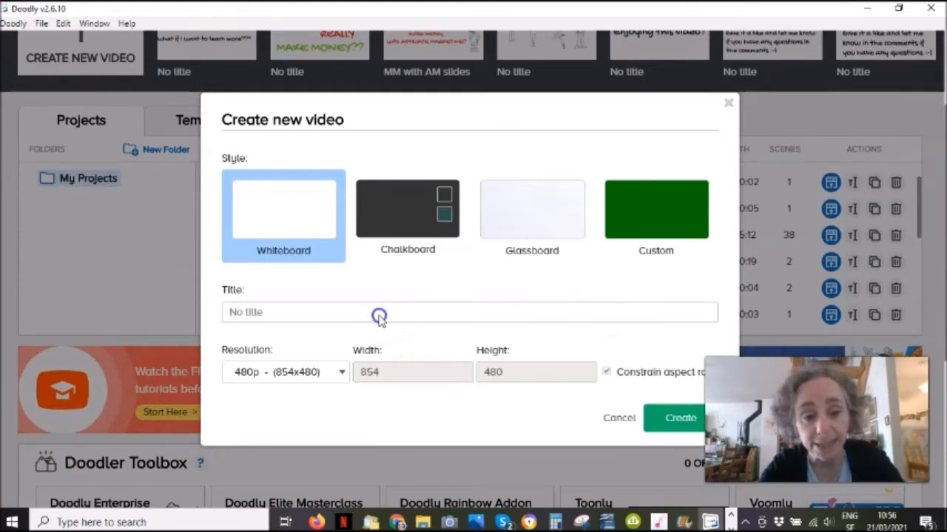
type("test video")
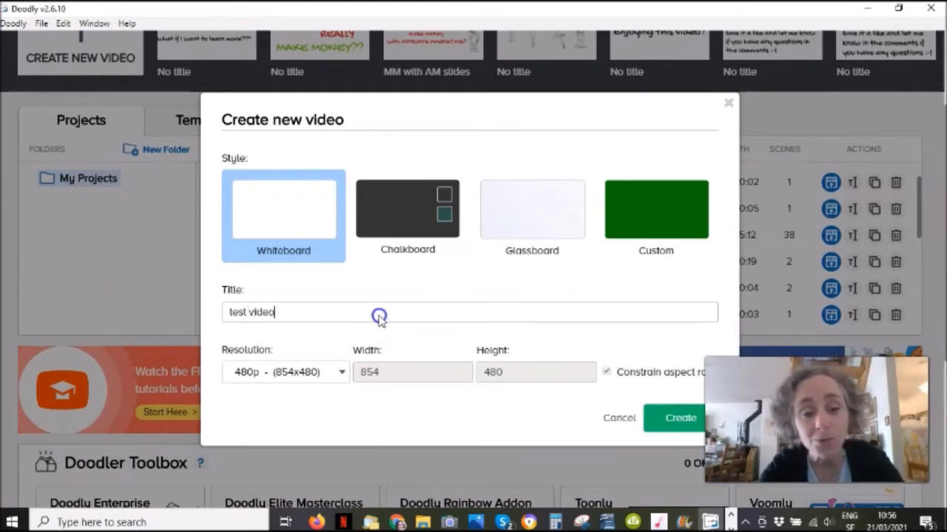
left_click(677, 419)
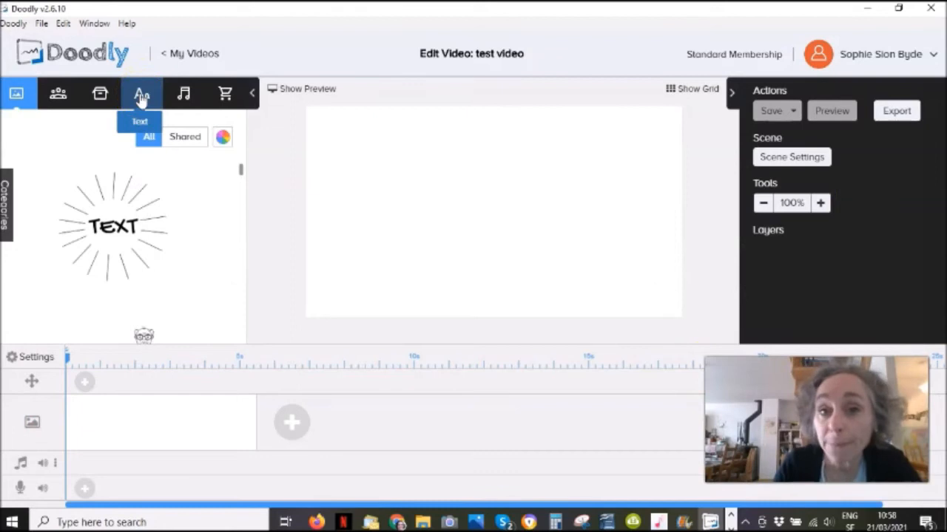
Browse the text fonts and place a Gochi Hand Regular text in the upper middle of the scene.
left_click(141, 98)
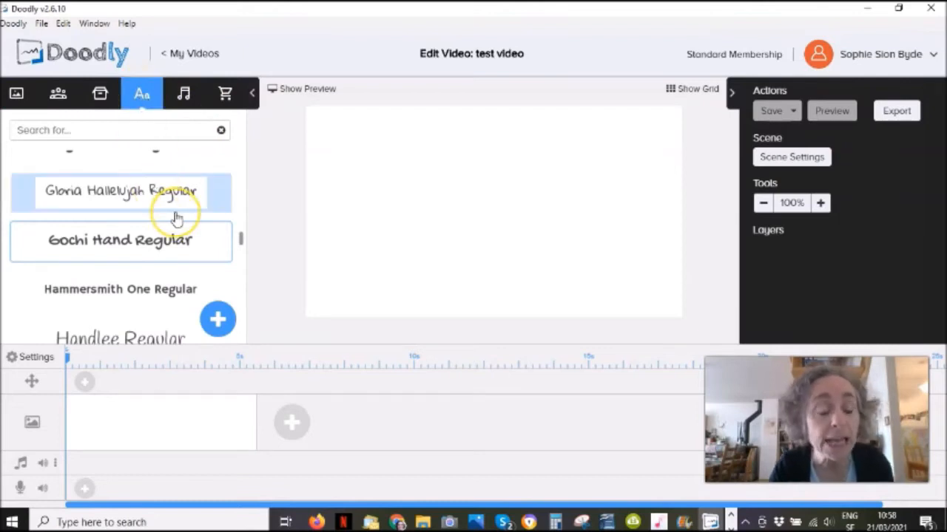
scroll(176, 218, "up", 10)
scroll(176, 218, "down", 1)
scroll(175, 218, "down", 10)
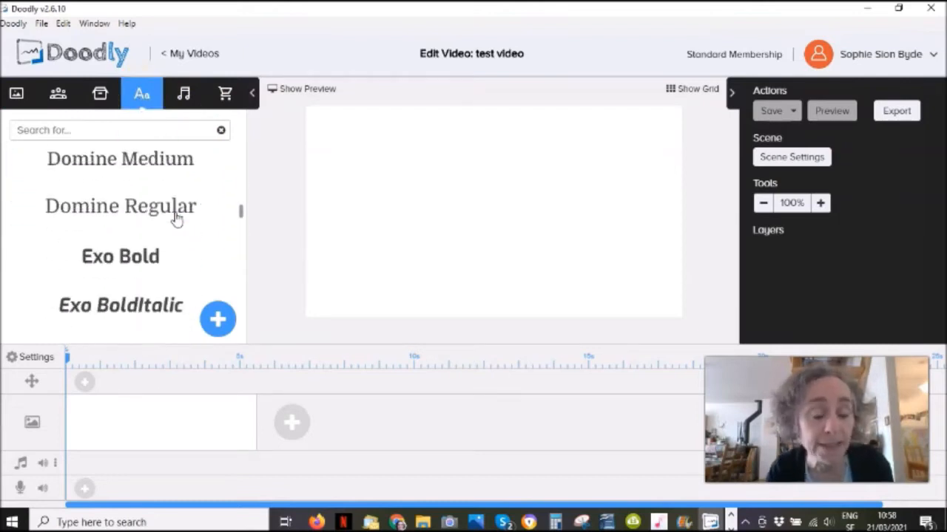
scroll(176, 219, "down", 5)
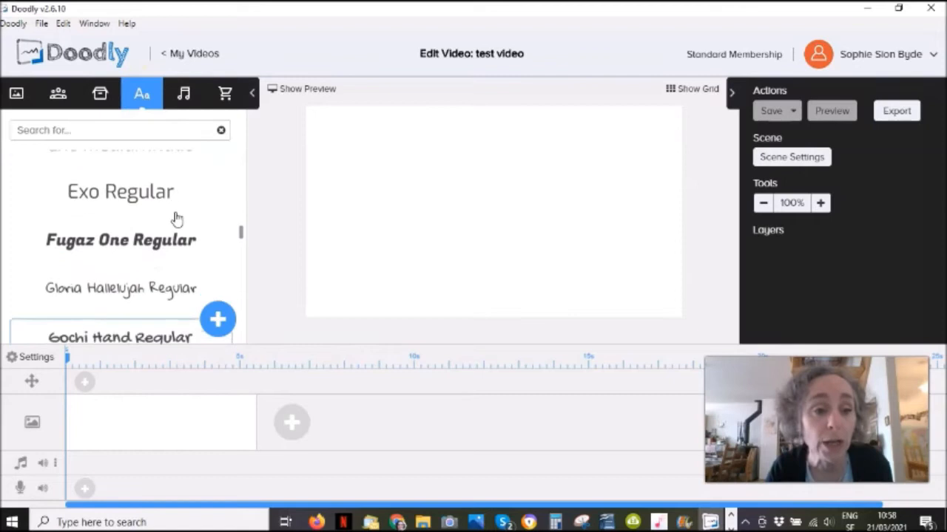
left_click(131, 235)
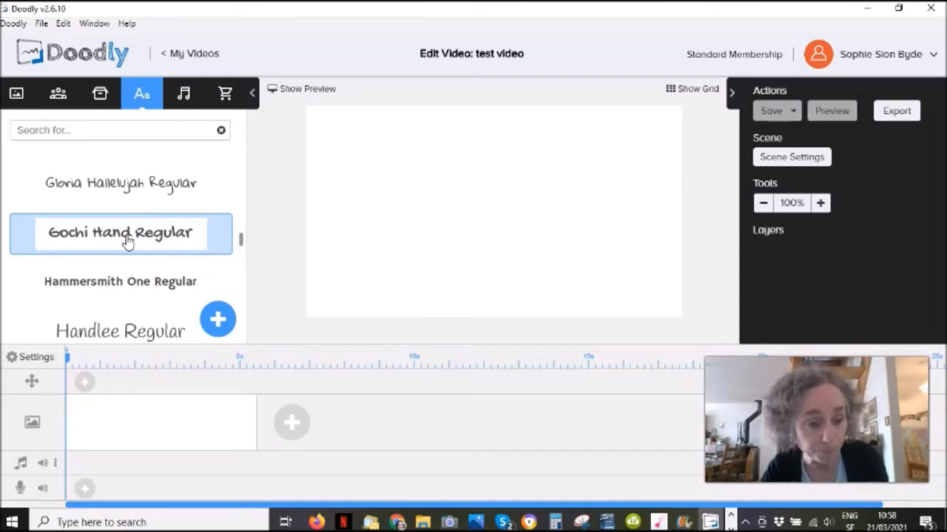
left_click_drag(128, 241, 491, 152)
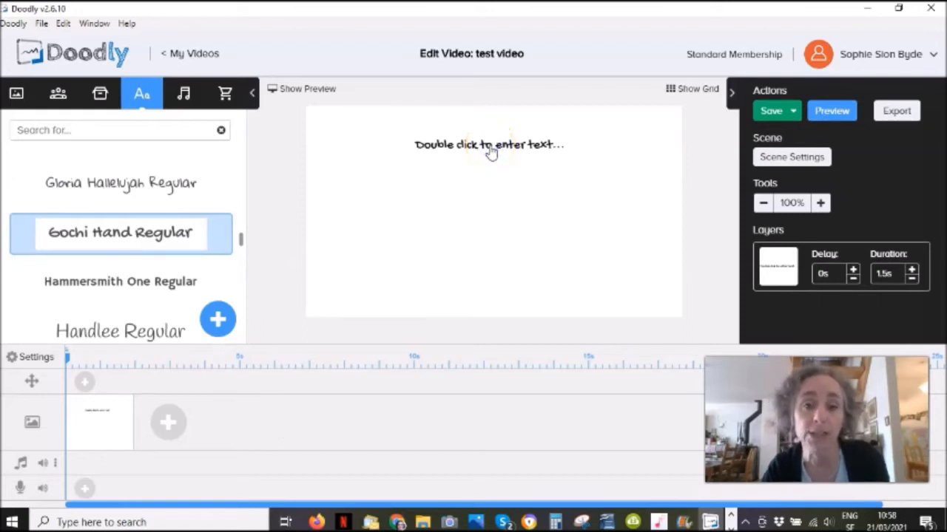
Replace the placeholder wording of the text with "Type your text here".
double_click(491, 151)
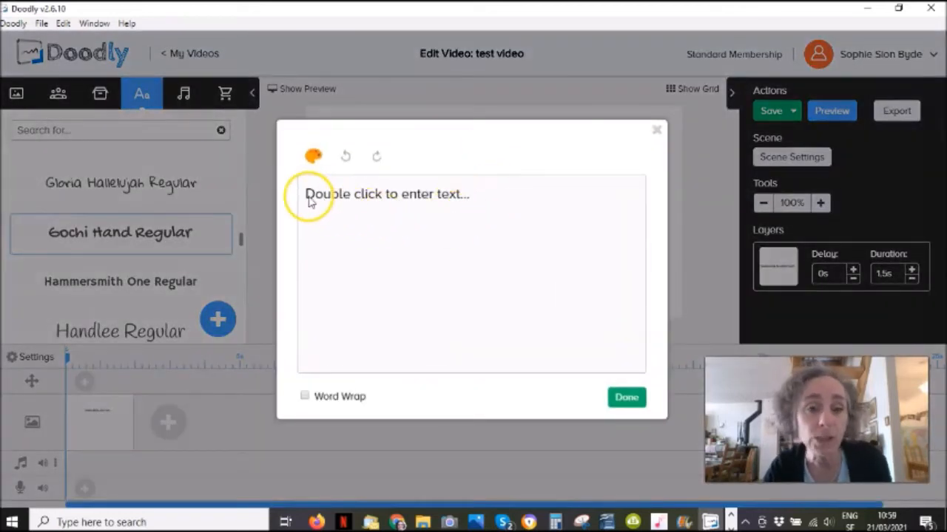
left_click_drag(310, 201, 536, 204)
key("BackSpace")
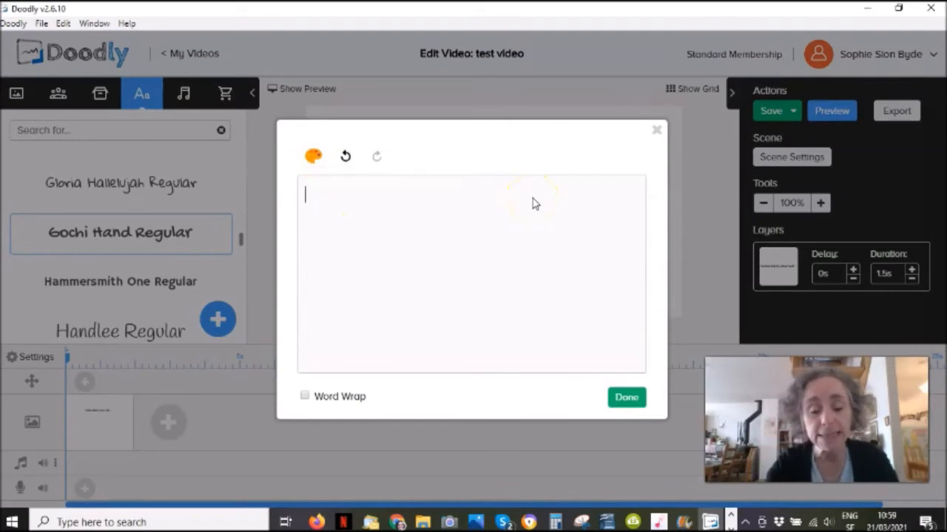
type("Type ")
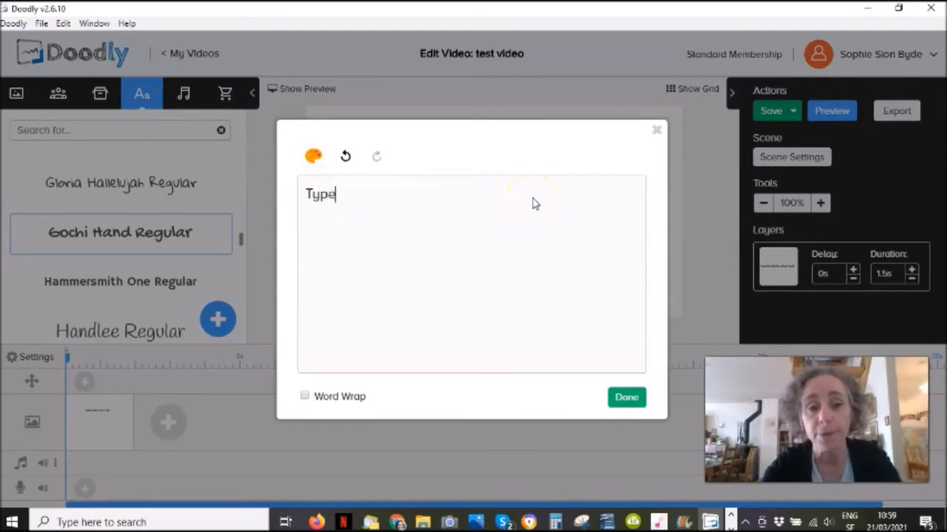
type("your text here")
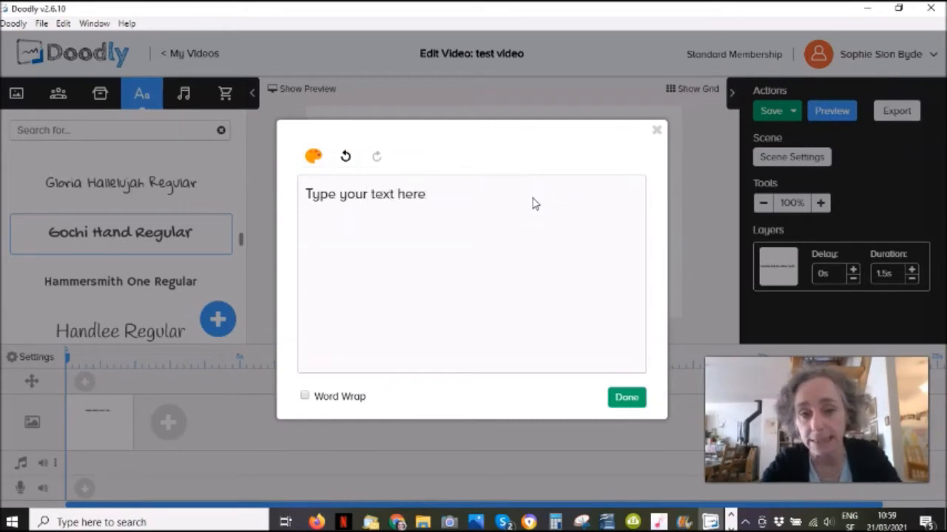
left_click(566, 247)
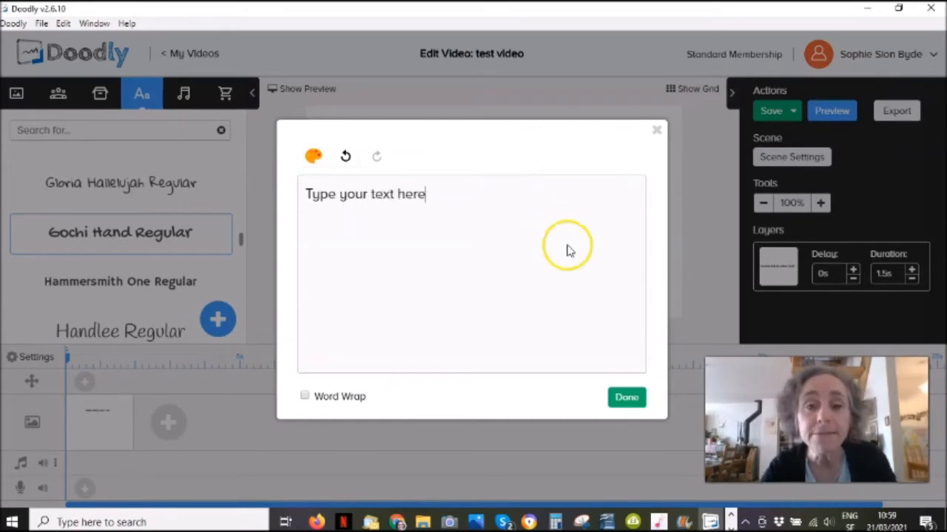
left_click(627, 399)
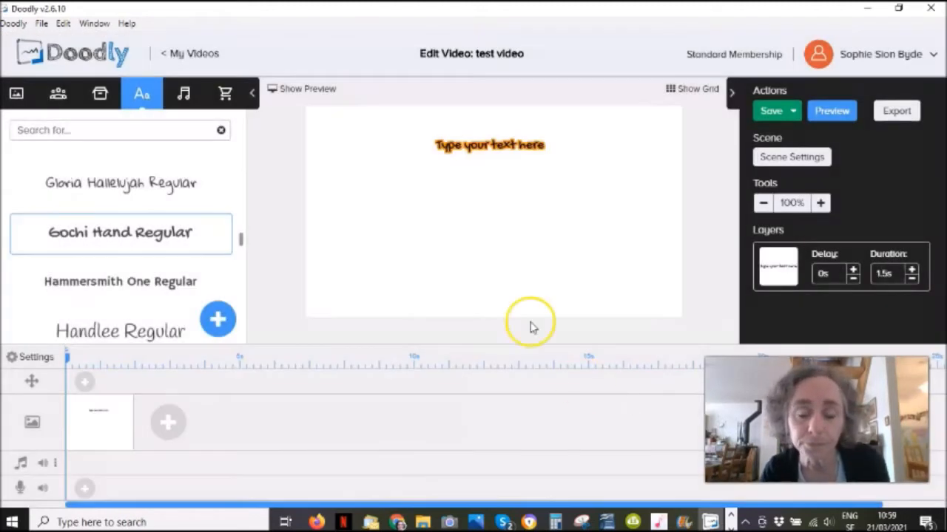
Enlarge the "Type your text here" text to a font size of about 77 and move it to the middle of the canvas.
left_click(503, 148)
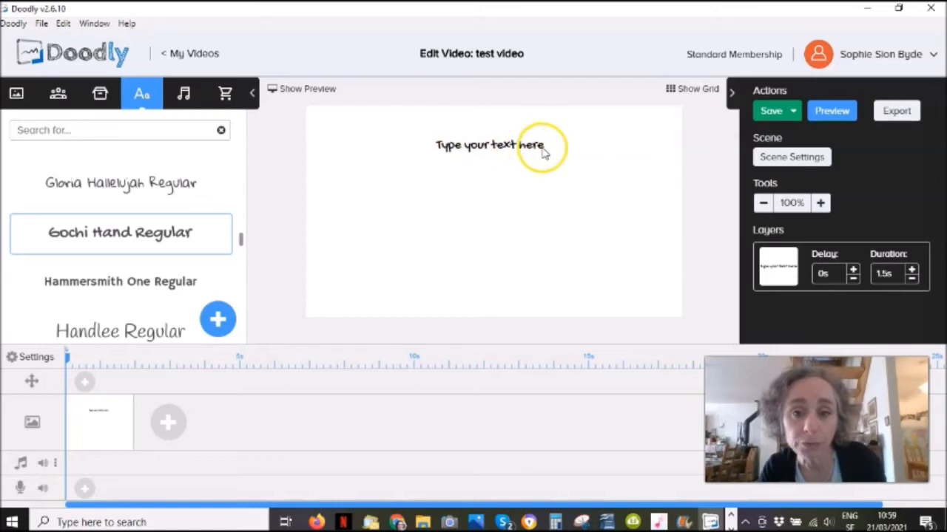
left_click(481, 148)
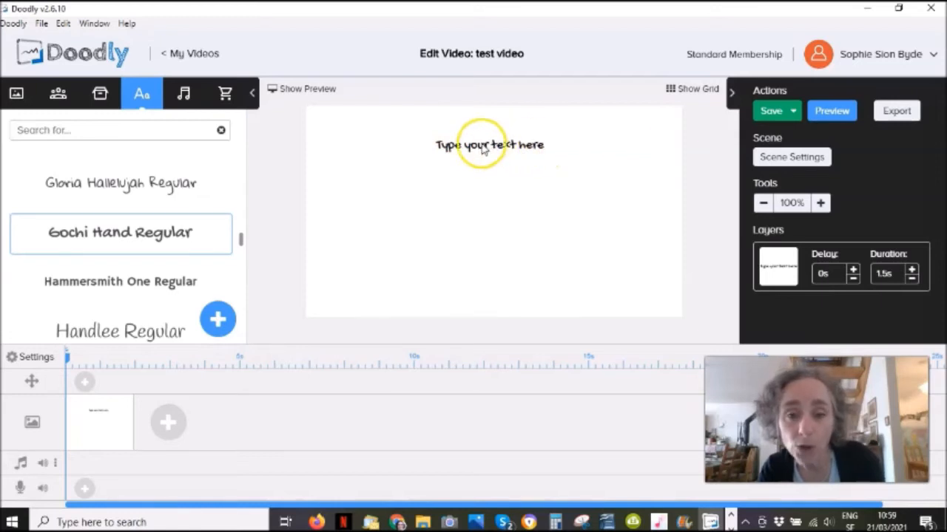
left_click(555, 145)
left_click(547, 142)
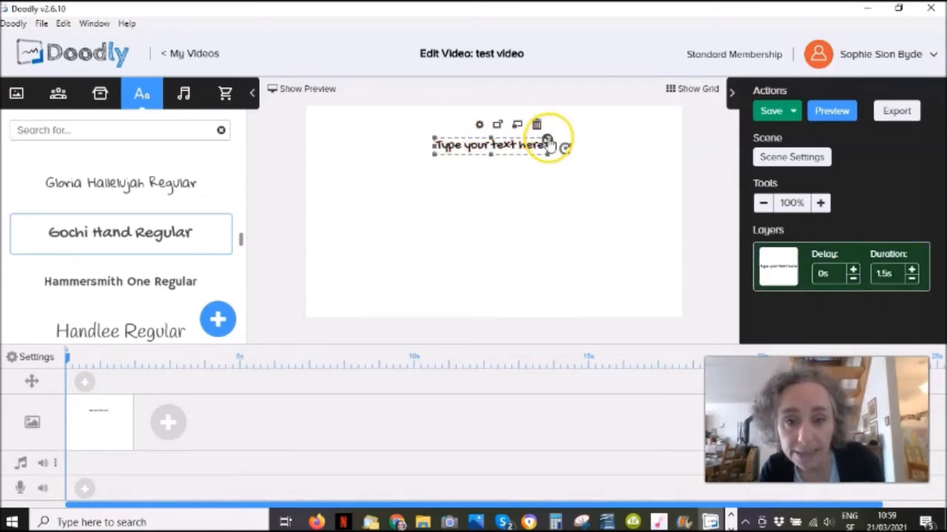
left_click_drag(548, 143, 629, 130)
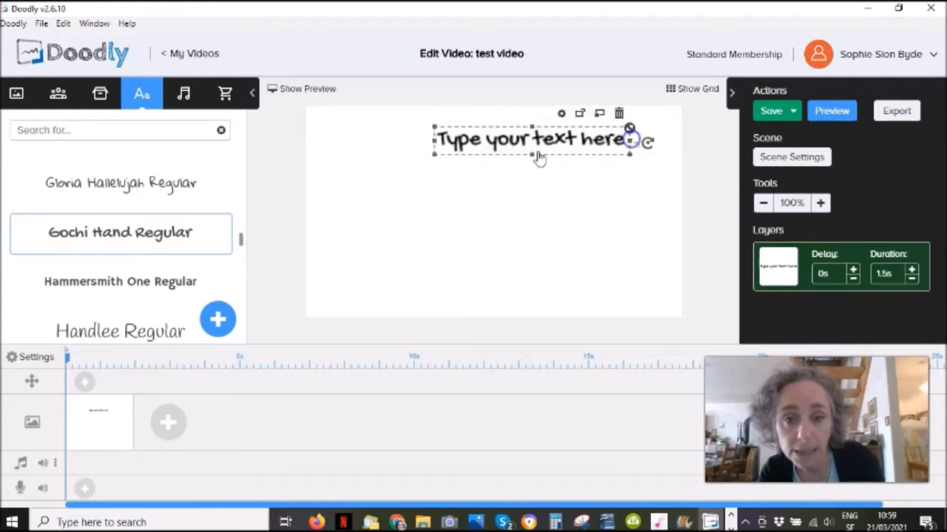
left_click_drag(432, 161, 346, 200)
left_click_drag(482, 131, 501, 184)
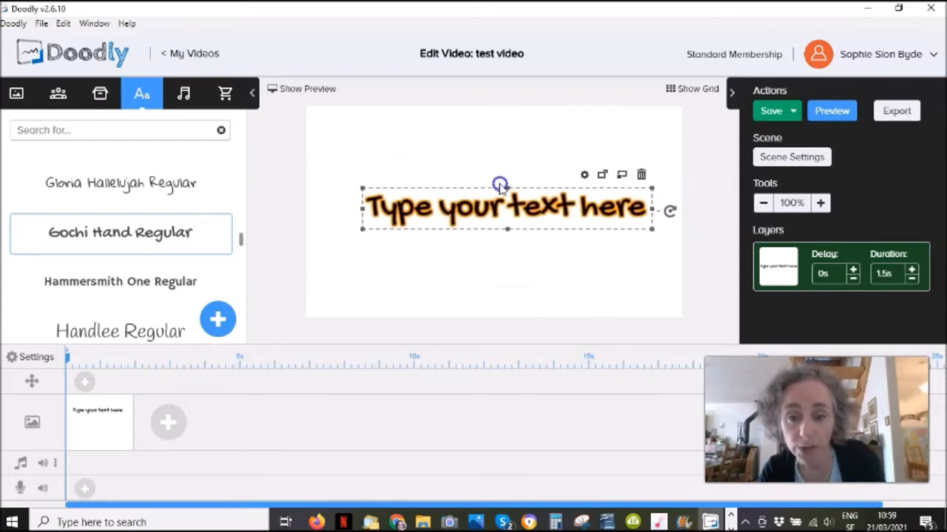
Change the color of the "Type your text here" text to red #D0021B and deselect it.
left_click(584, 174)
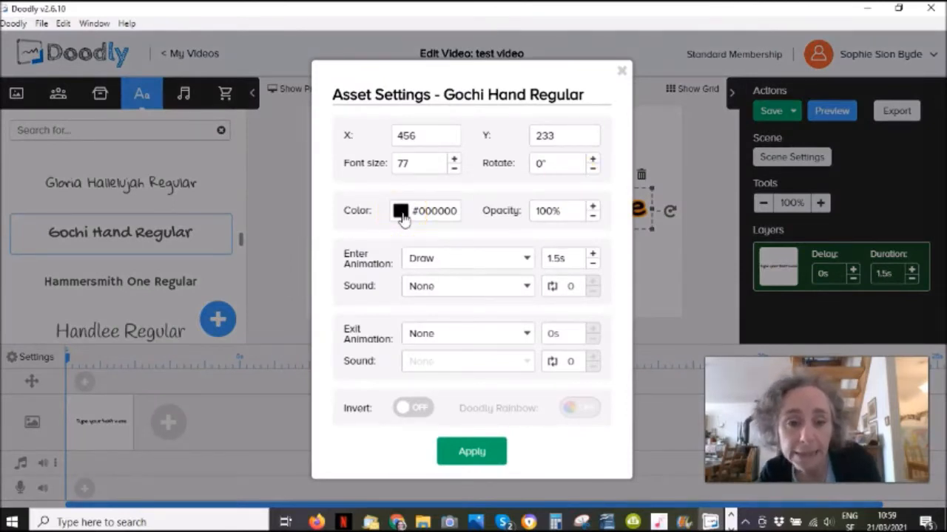
left_click(400, 212)
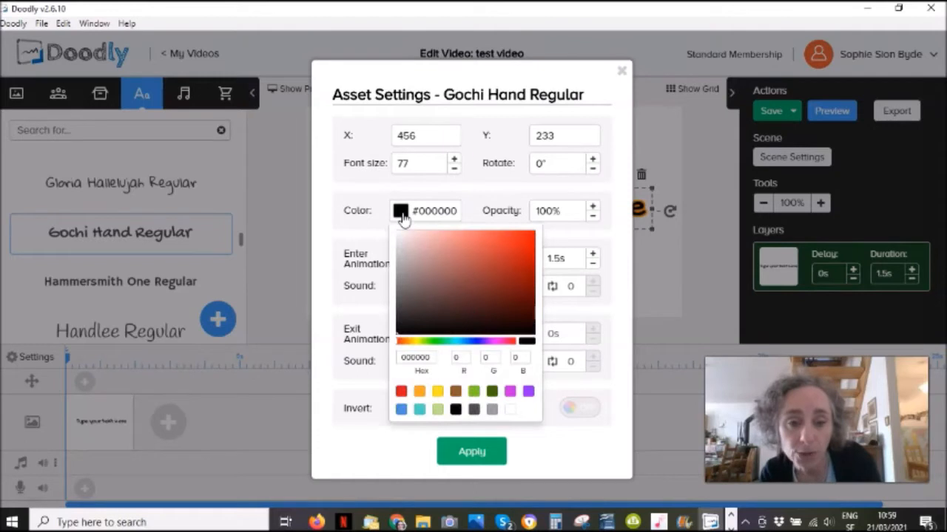
left_click(401, 391)
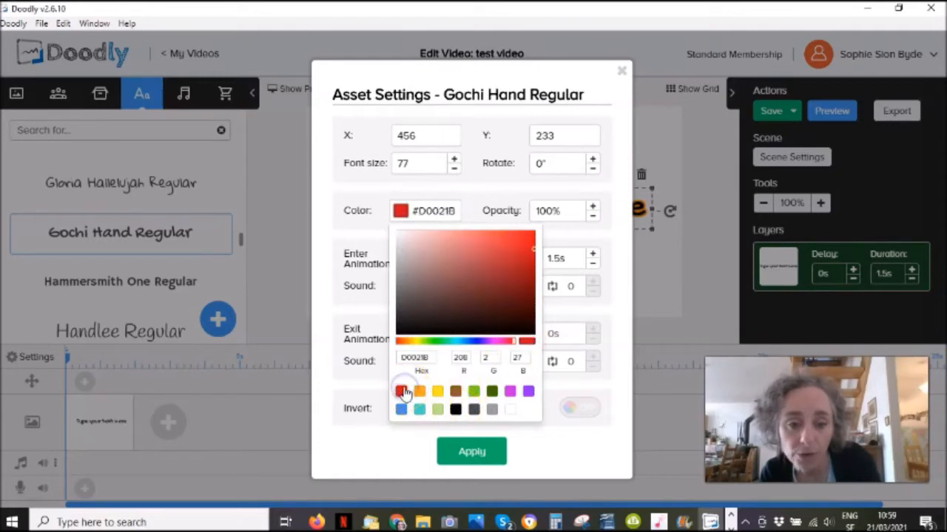
left_click(473, 459)
left_click(471, 457)
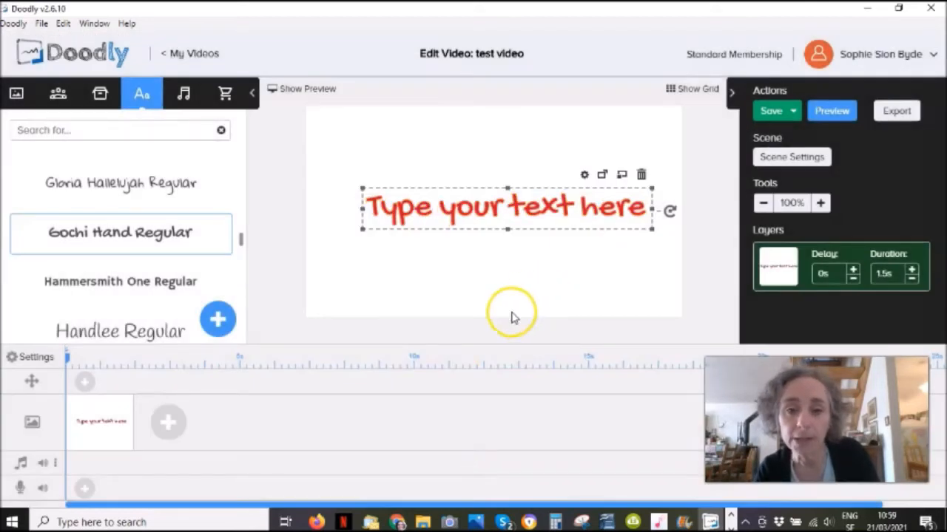
left_click(569, 277)
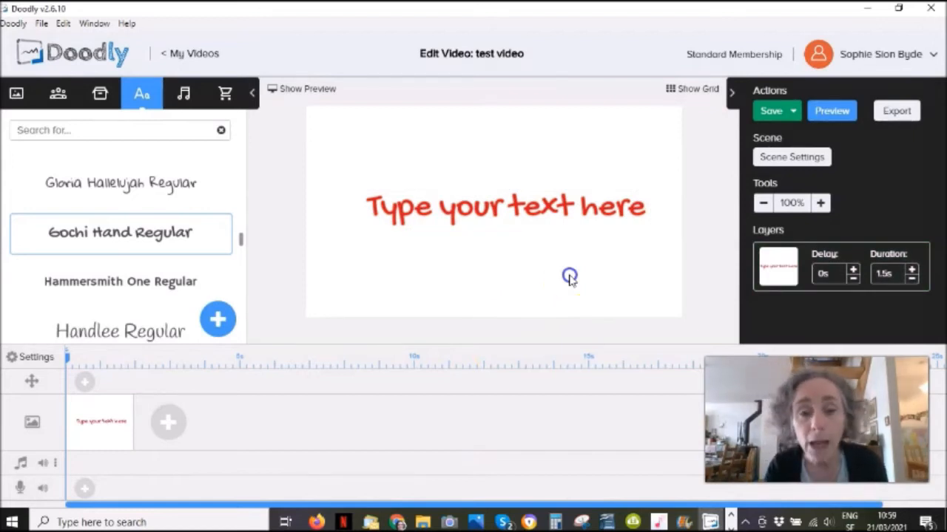
Add a second Gochi Hand Regular text to the scene below the red text.
left_click(532, 206)
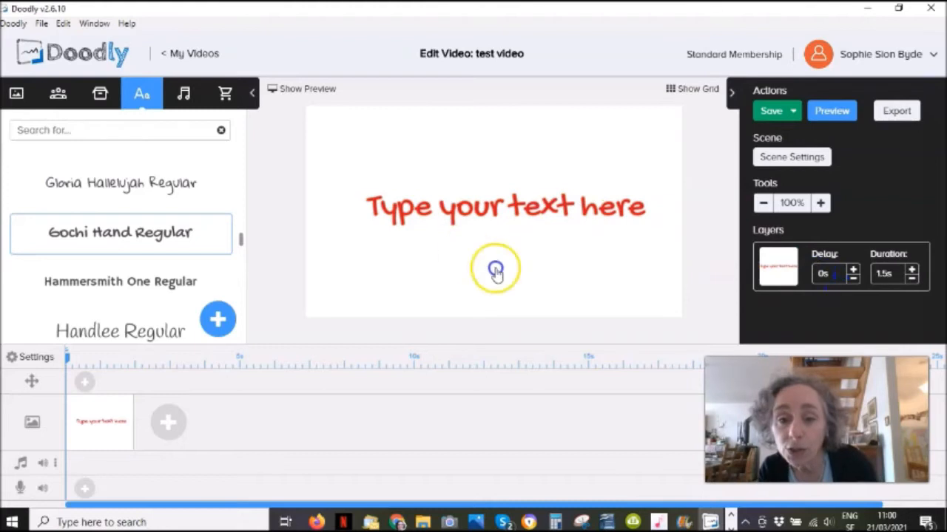
left_click_drag(123, 237, 483, 274)
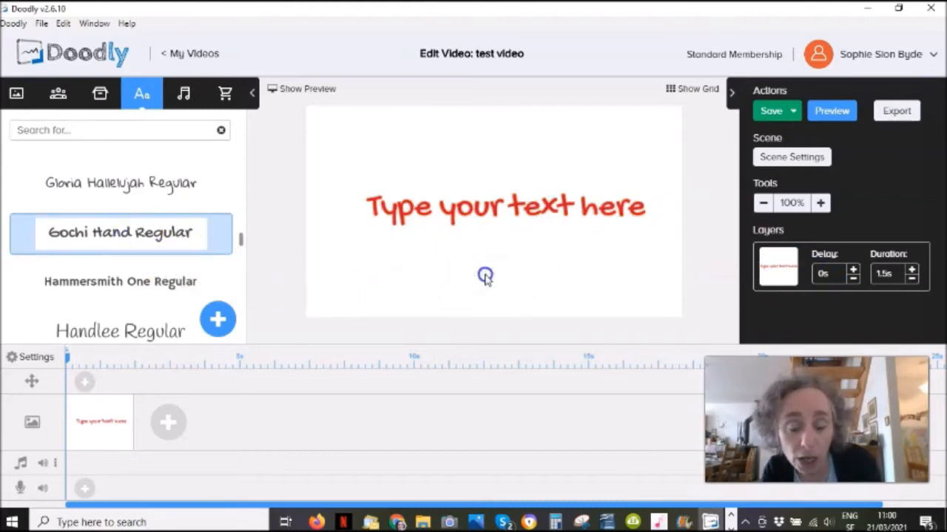
left_click(596, 211)
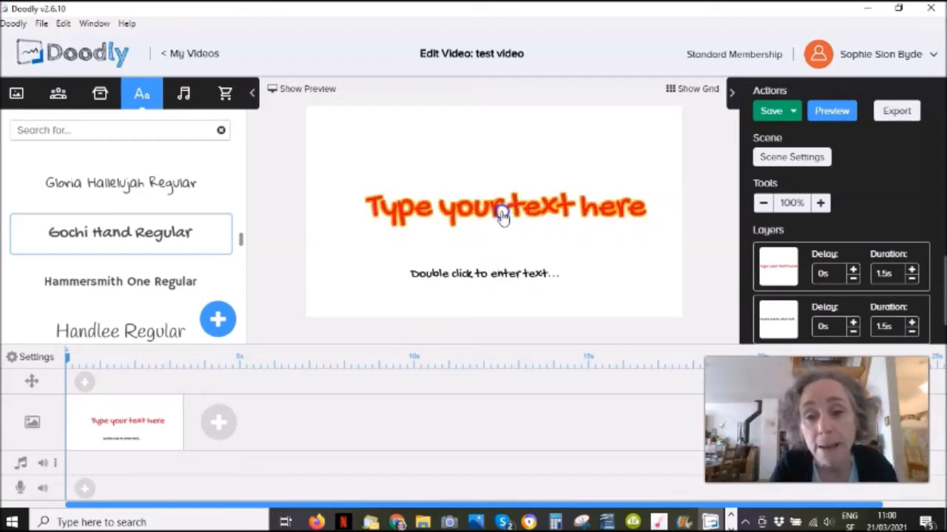
Move the red text to the upper part of the canvas and shift the placeholder text to the lower right.
left_click_drag(458, 191, 474, 164)
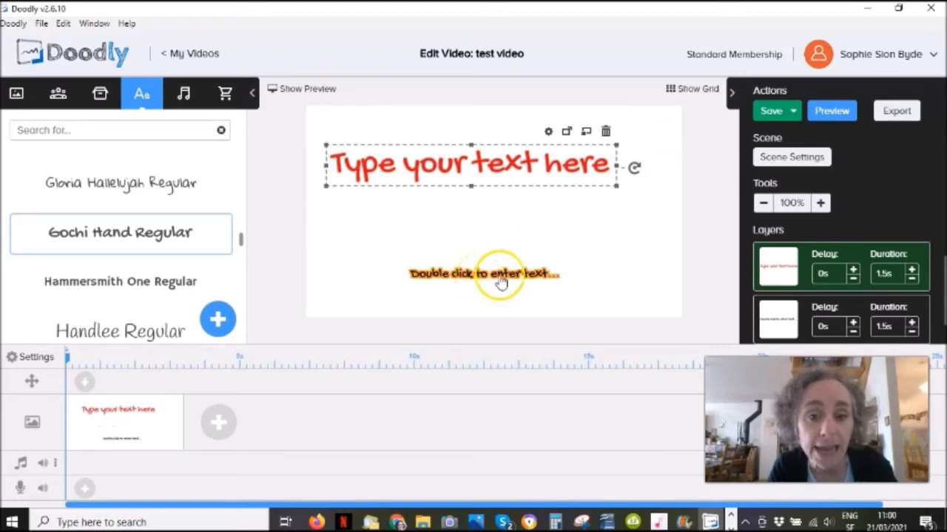
left_click_drag(501, 279, 565, 268)
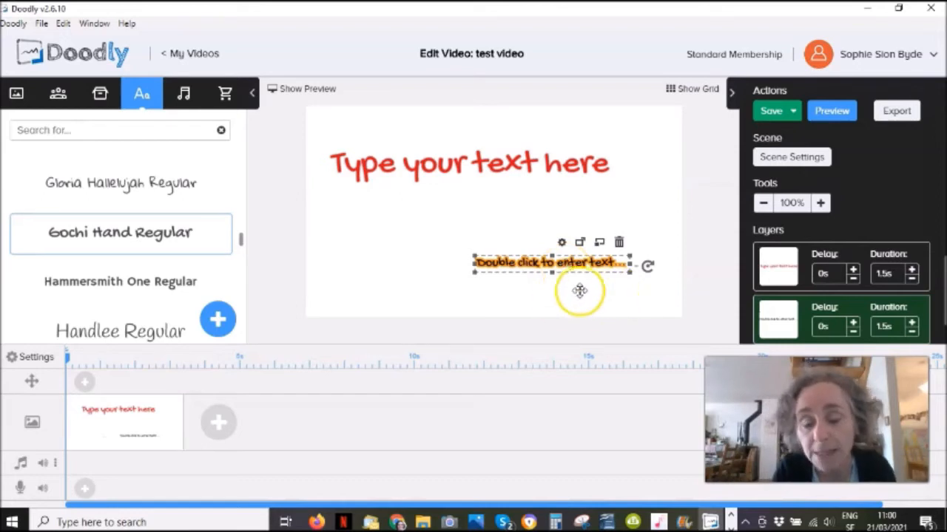
Replace the placeholder wording of the lower text with "Second line of text here".
double_click(598, 265)
left_click(473, 195)
key("BackSpace")
key("BackSpace")
key("BackSpace")
key("BackSpace")
key("BackSpace")
key("BackSpace")
key("BackSpace")
key("BackSpace")
key("BackSpace")
key("BackSpace")
key("BackSpace")
key("BackSpace")
key("BackSpace")
key("BackSpace")
key("BackSpace")
key("BackSpace")
key("BackSpace")
key("BackSpace")
key("BackSpace")
key("BackSpace")
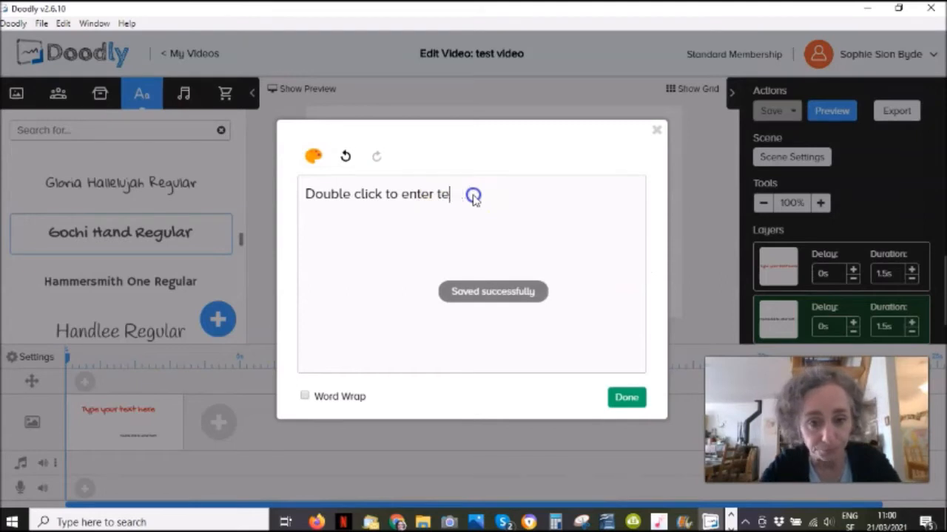
type("S")
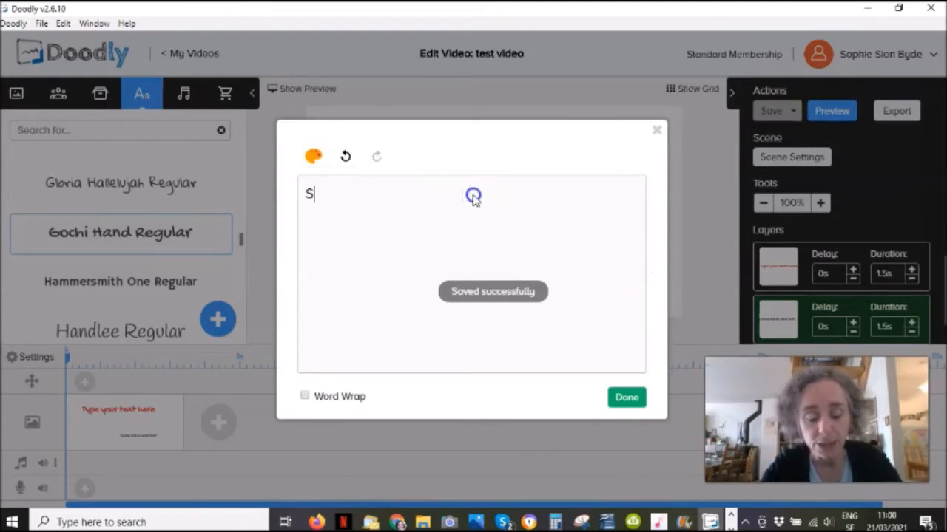
type("econd line of text here")
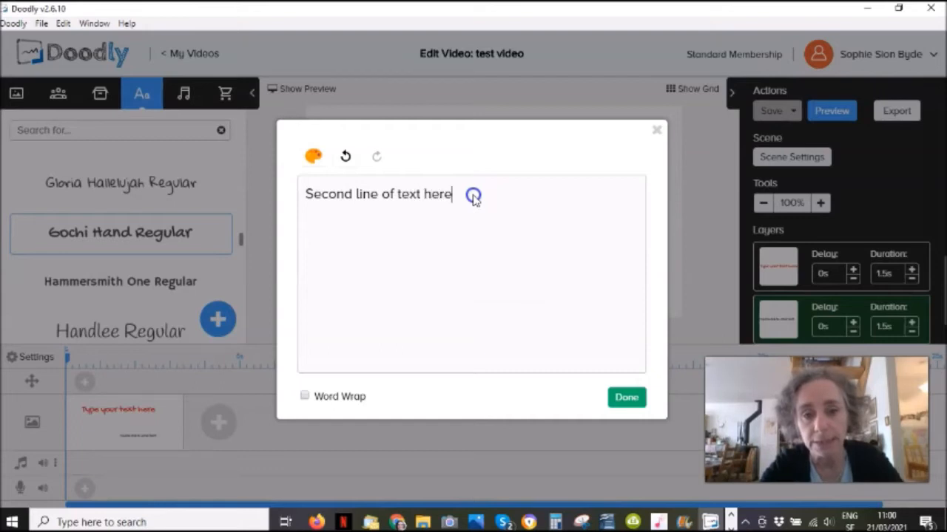
left_click(627, 398)
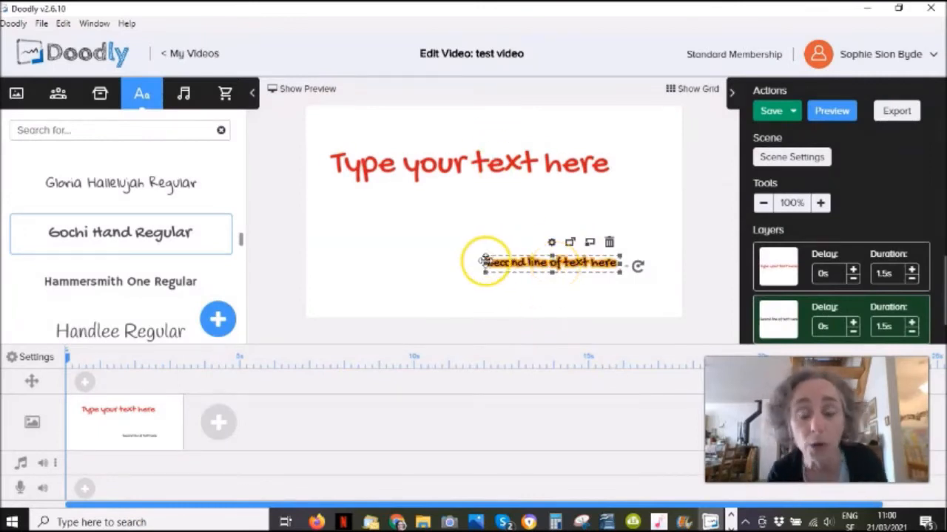
Enlarge the "Second line of text here" text slightly toward its upper-left corner and deselect it.
left_click_drag(486, 258, 436, 253)
left_click(656, 295)
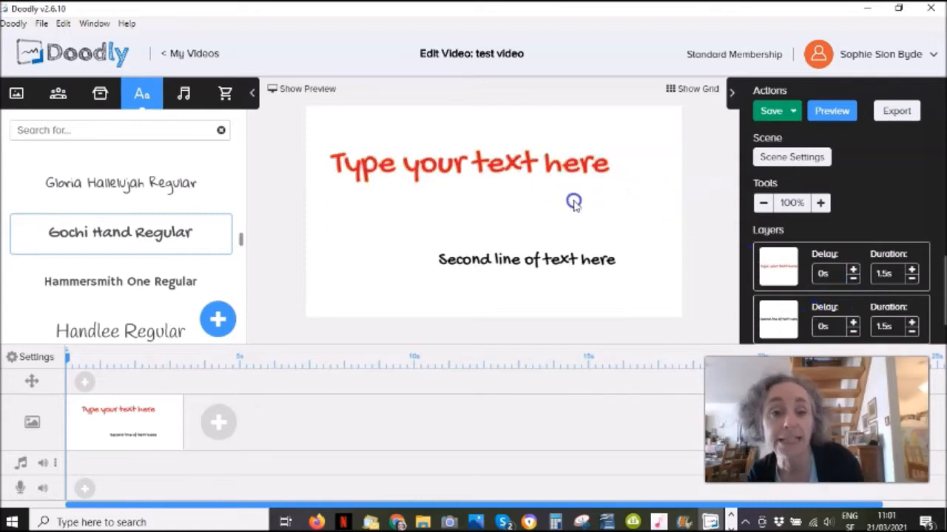
left_click(601, 150)
left_click(474, 258)
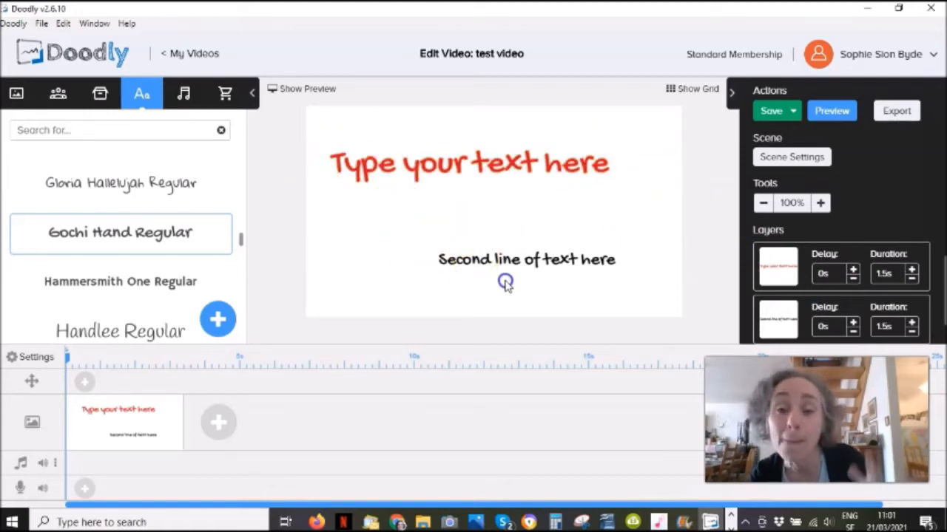
Set the delay of the "Second line of text here" layer to 1s and select the red text layer.
left_click(853, 325)
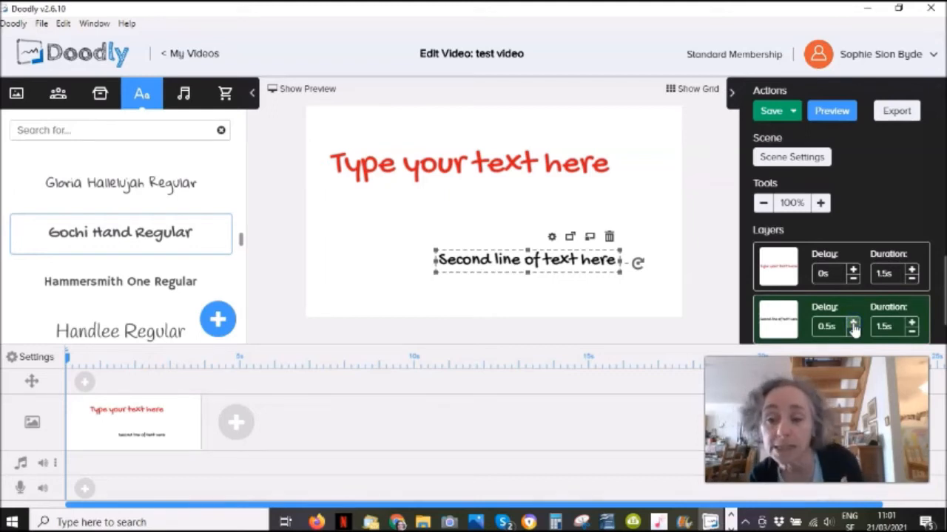
left_click(853, 325)
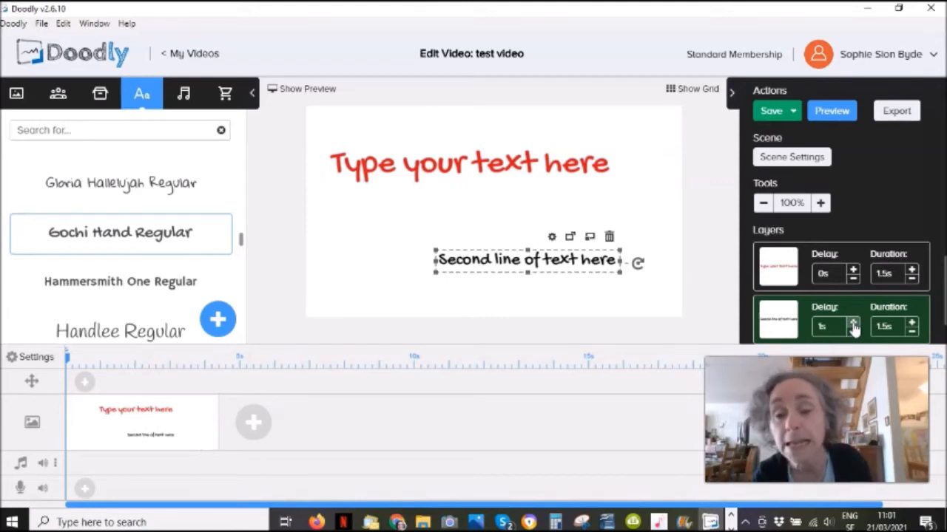
left_click(912, 327)
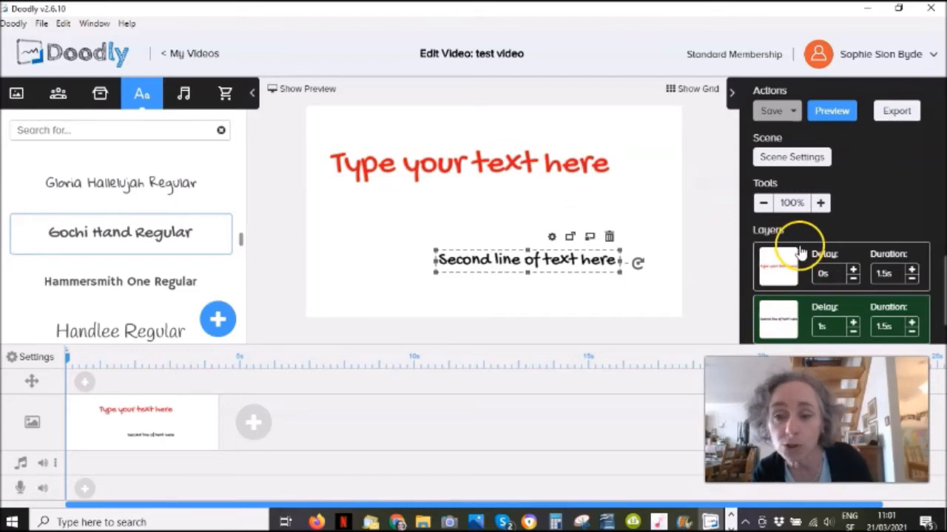
mouse_move(799, 256)
left_mouse_down()
mouse_move(776, 288)
mouse_move(796, 312)
mouse_move(782, 271)
mouse_move(803, 229)
mouse_move(796, 241)
left_mouse_up()
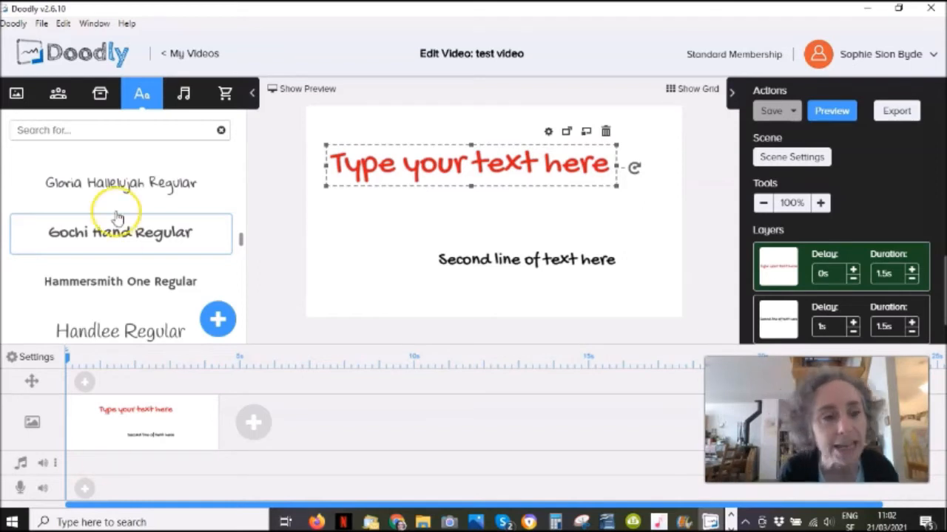
Search the sound library for "keyboard" and add two Keyboard Click and two Double Click Keyboard sounds to the music track.
left_click(185, 95)
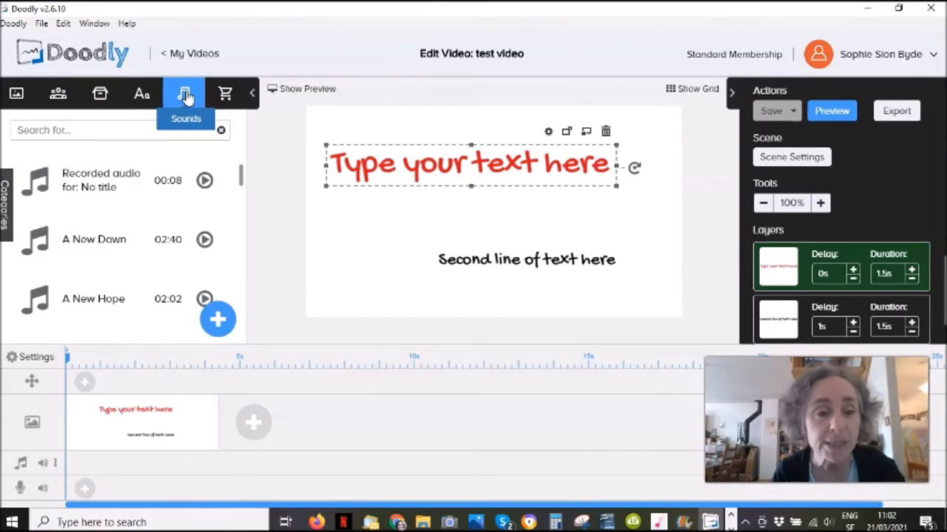
left_click(81, 132)
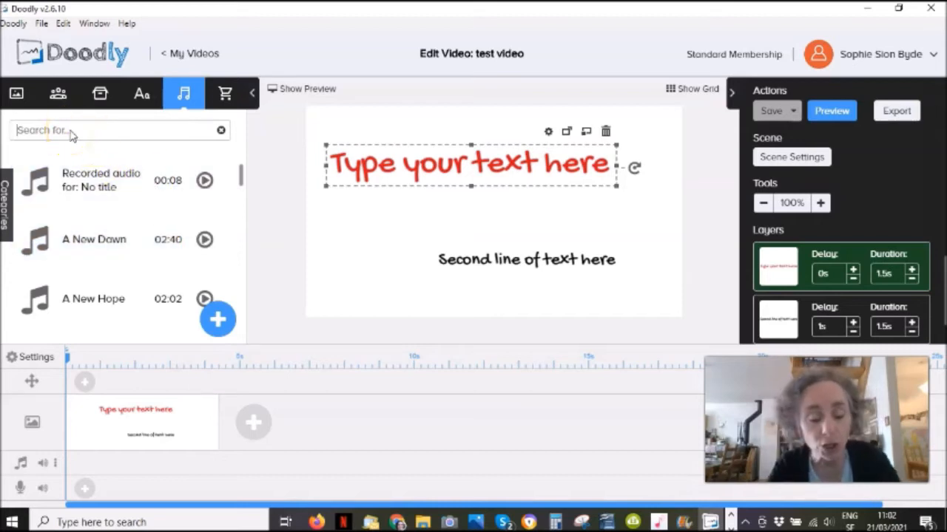
type("keyboard")
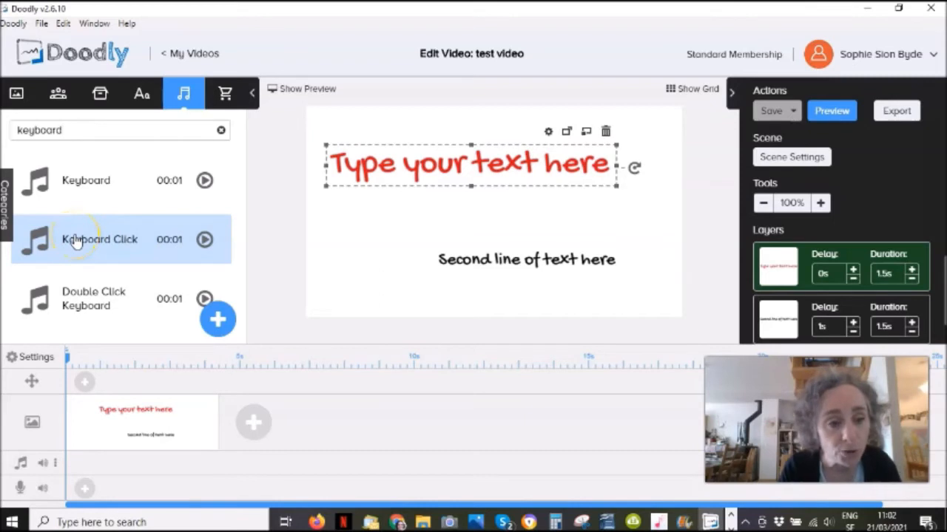
left_click_drag(76, 241, 148, 476)
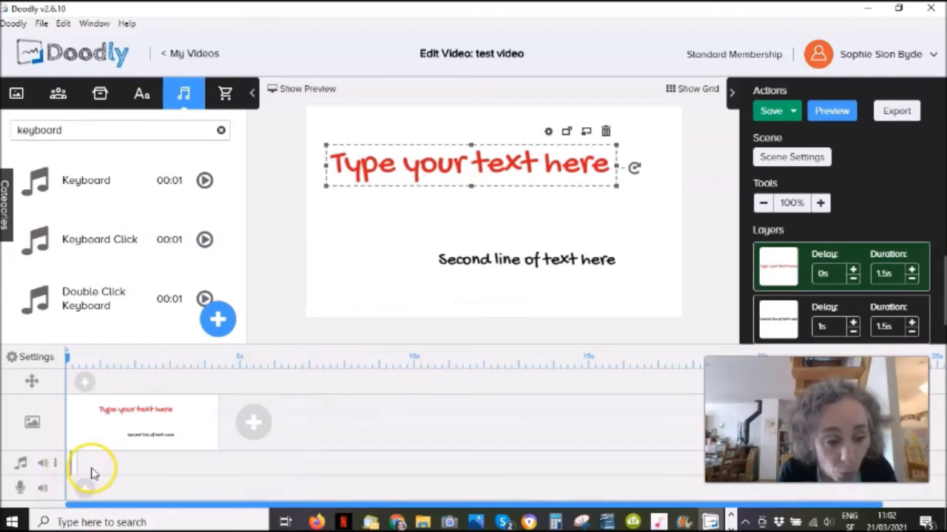
left_click_drag(127, 239, 198, 467)
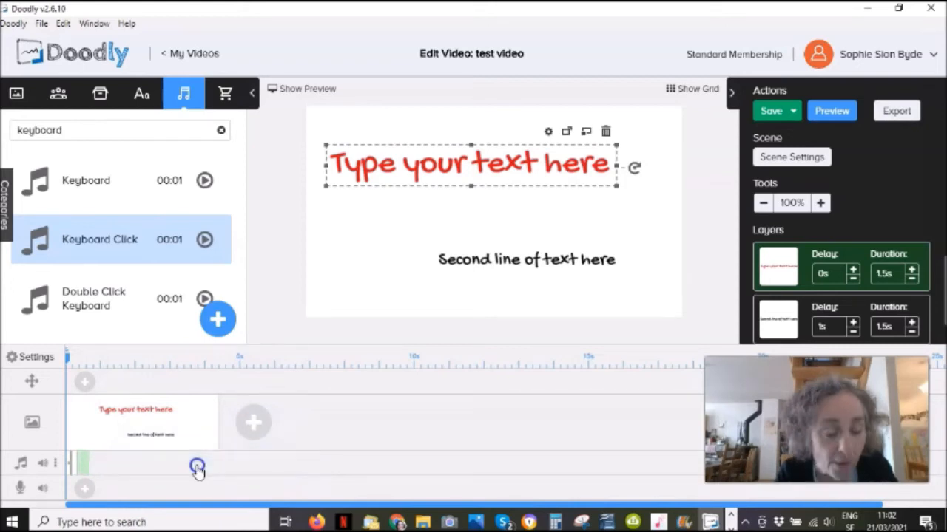
mouse_move(120, 293)
left_mouse_down()
mouse_move(258, 452)
mouse_move(186, 459)
mouse_move(208, 462)
left_mouse_up()
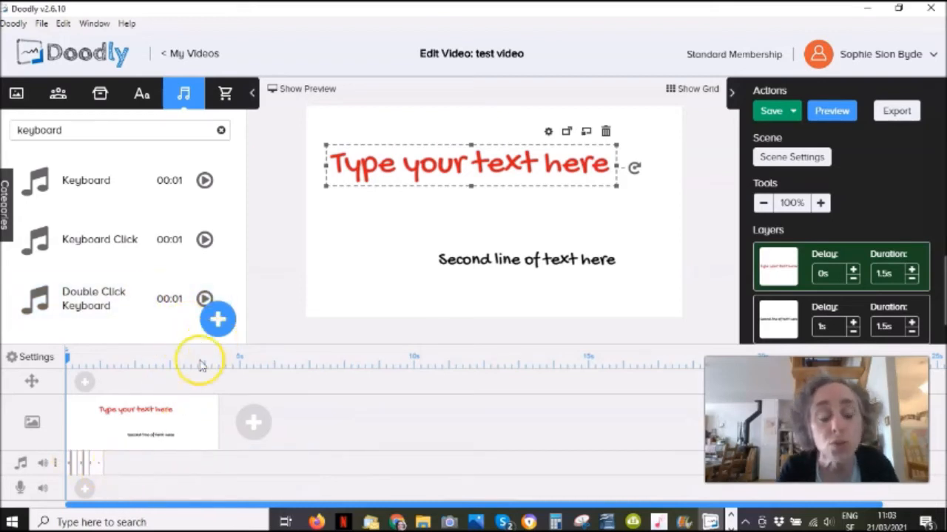
mouse_move(118, 305)
left_mouse_down()
mouse_move(170, 441)
mouse_move(237, 475)
mouse_move(227, 474)
left_mouse_up()
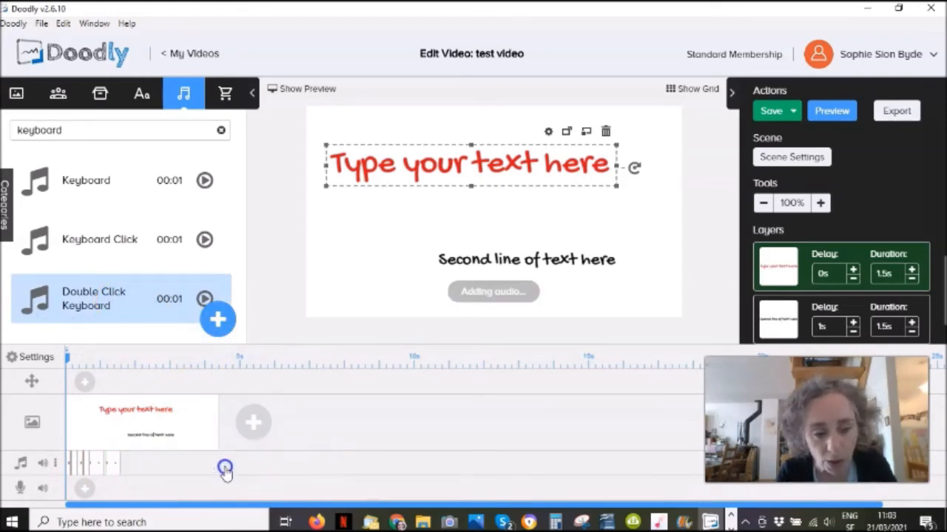
Clear the sound search and browse the full list of sounds.
left_click(226, 131)
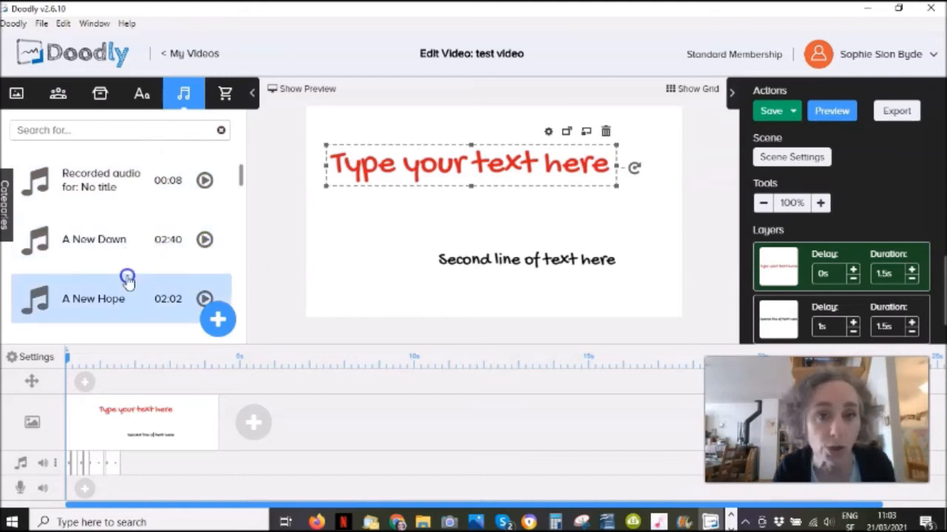
scroll(127, 279, "down", 8)
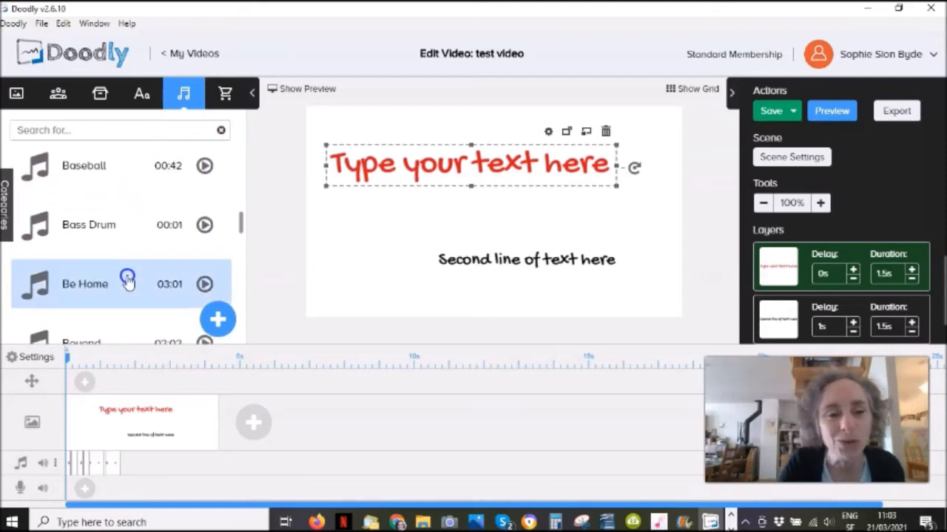
scroll(127, 279, "up", 8)
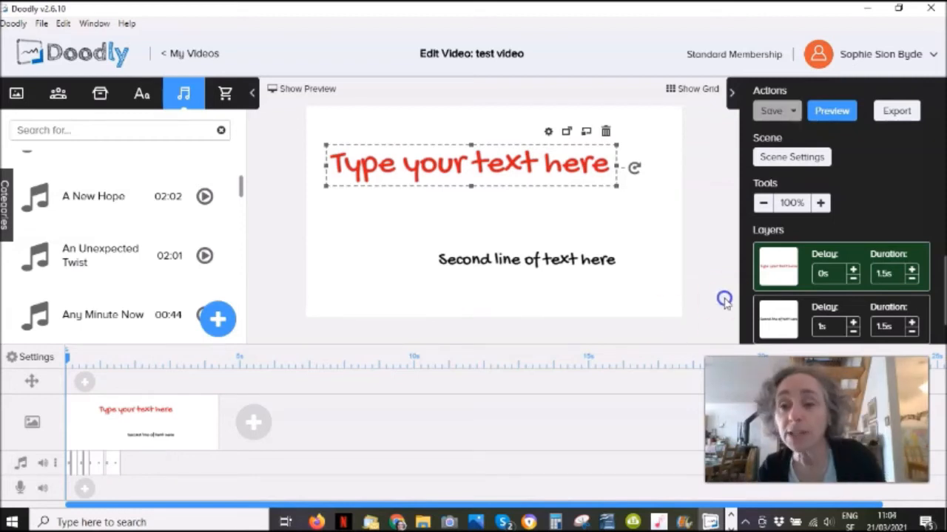
Override the video's hand style for this scene with the right-handed real hand in the middle of the third row, and apply it.
left_click(788, 165)
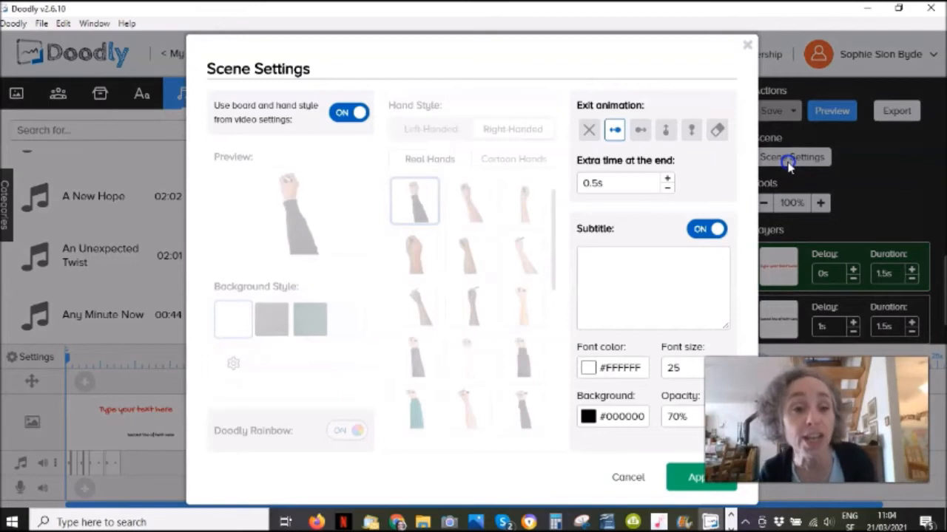
left_click(340, 114)
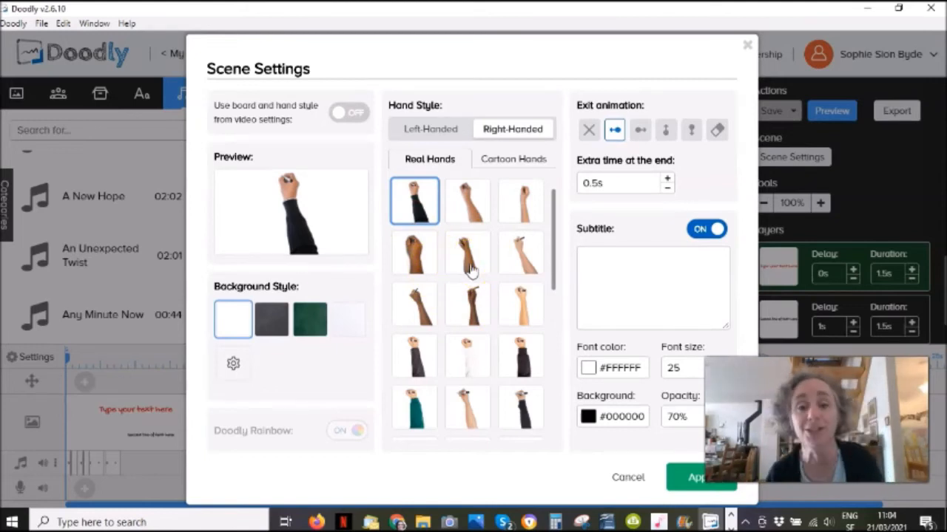
left_click(472, 202)
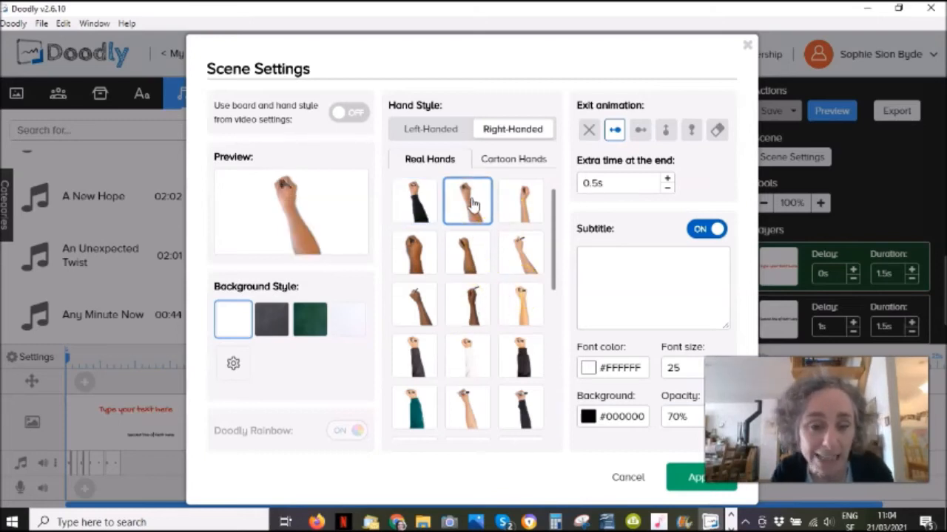
left_click(518, 166)
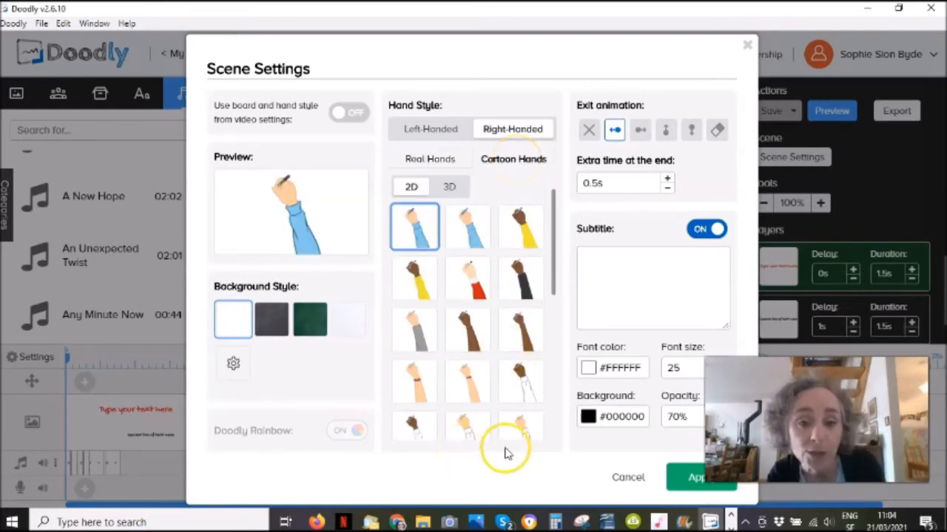
left_click(438, 169)
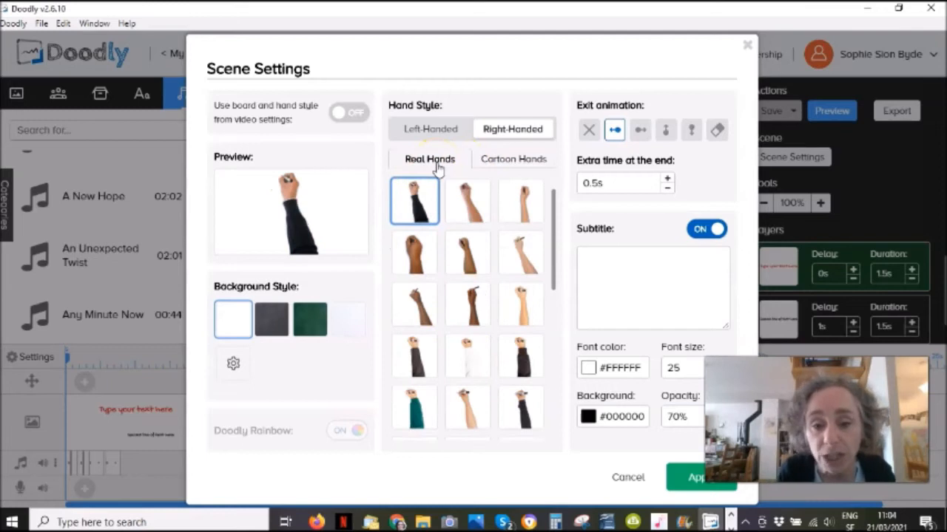
left_click(473, 312)
left_click(688, 481)
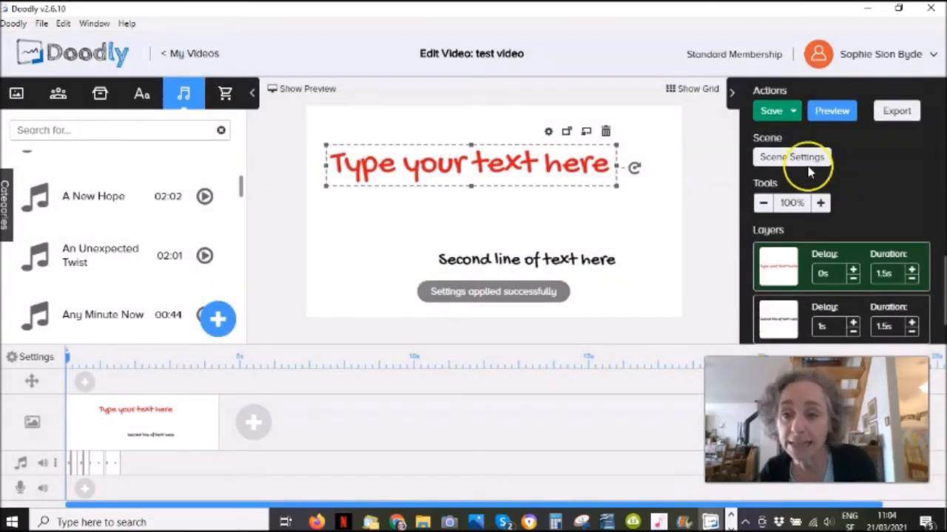
Save the video, play its preview and close the preview.
left_click(772, 112)
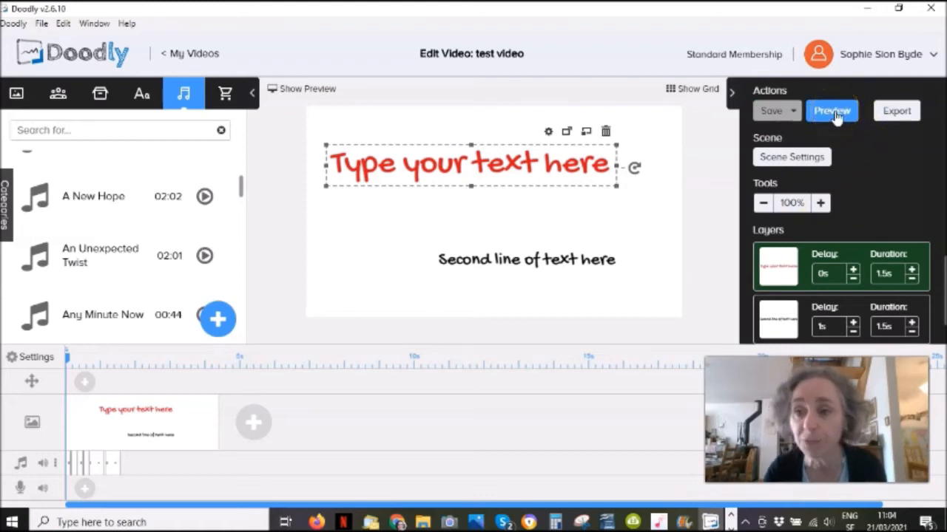
left_click(831, 111)
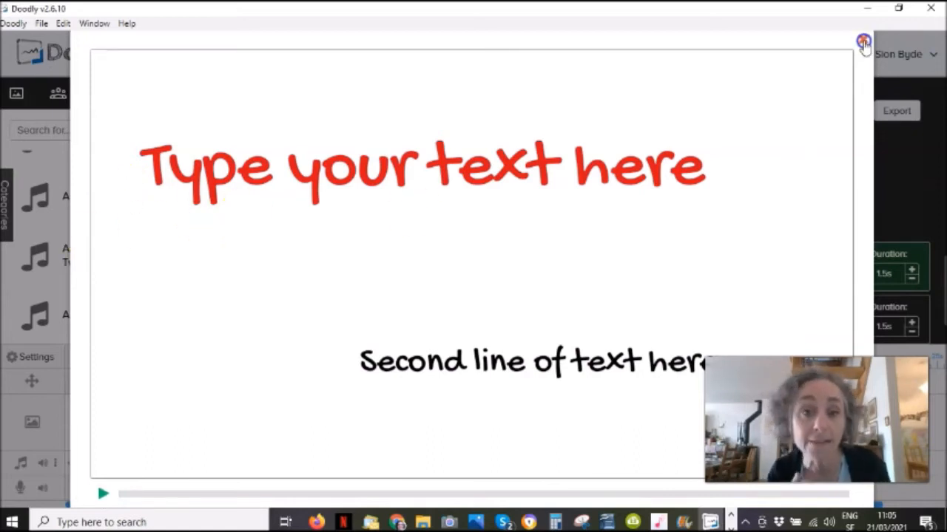
left_click(863, 42)
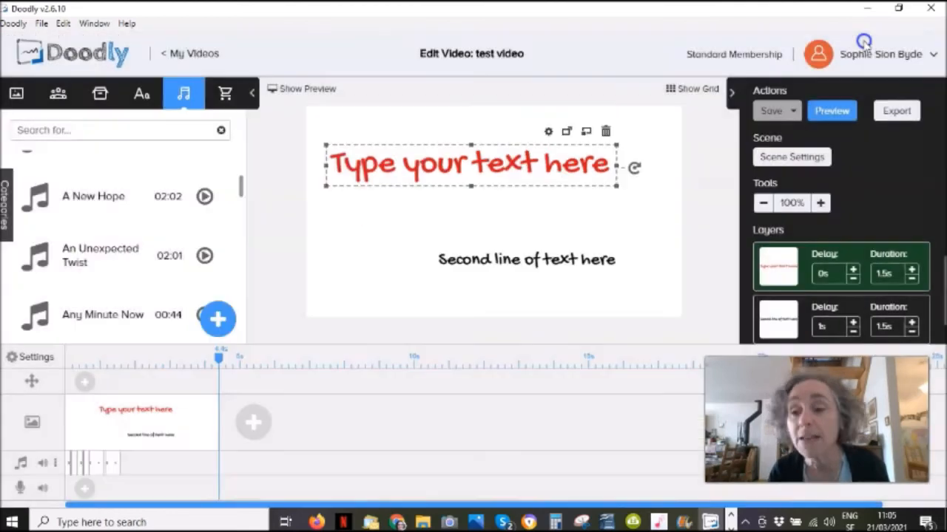
Set the duration of the red "Type your text here" layer to 3s.
left_click(911, 273)
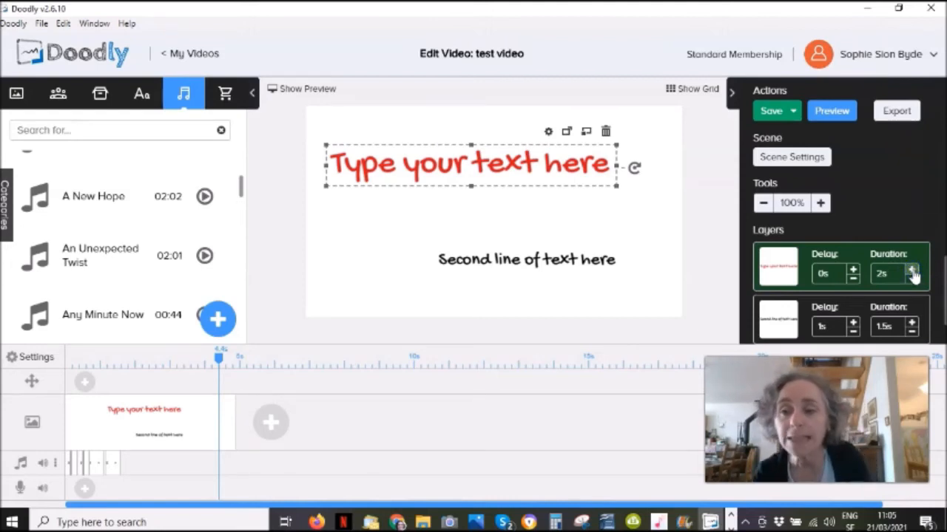
left_click(912, 272)
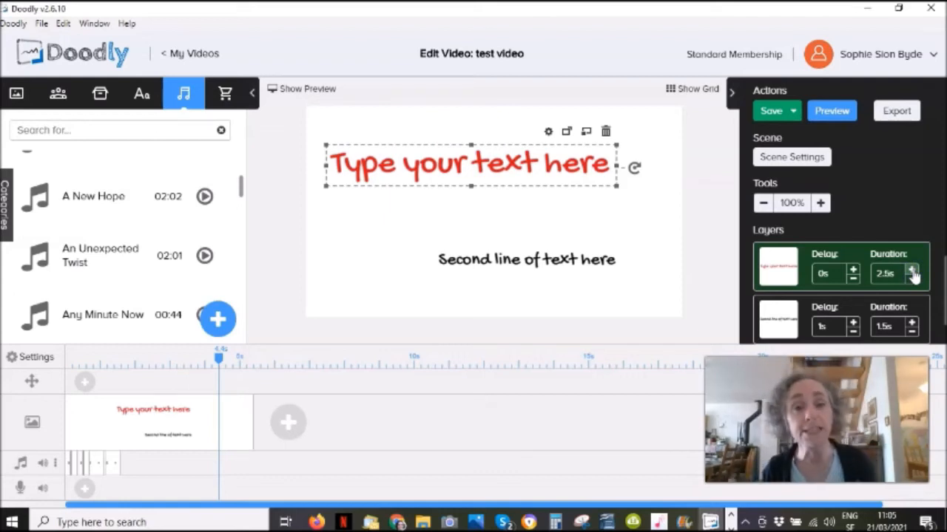
left_click(911, 272)
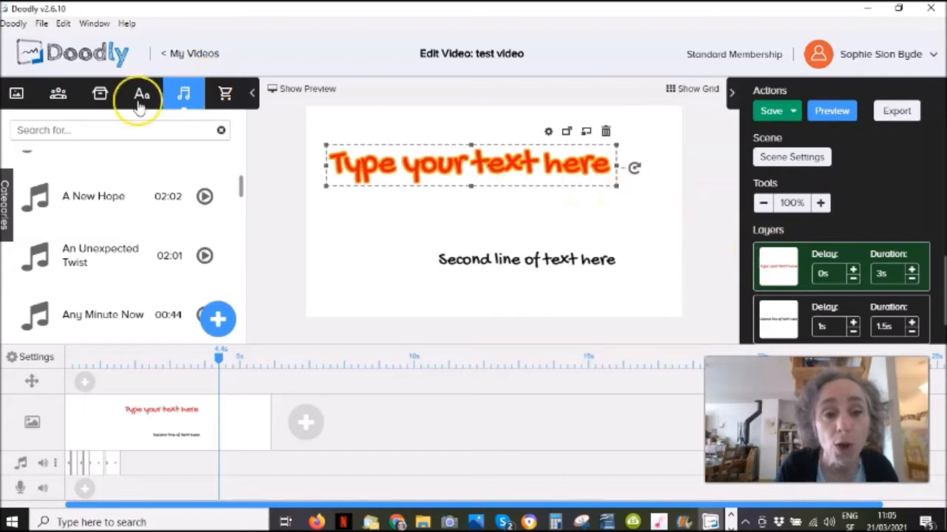
Browse the character images and search them for "busy".
left_click(60, 102)
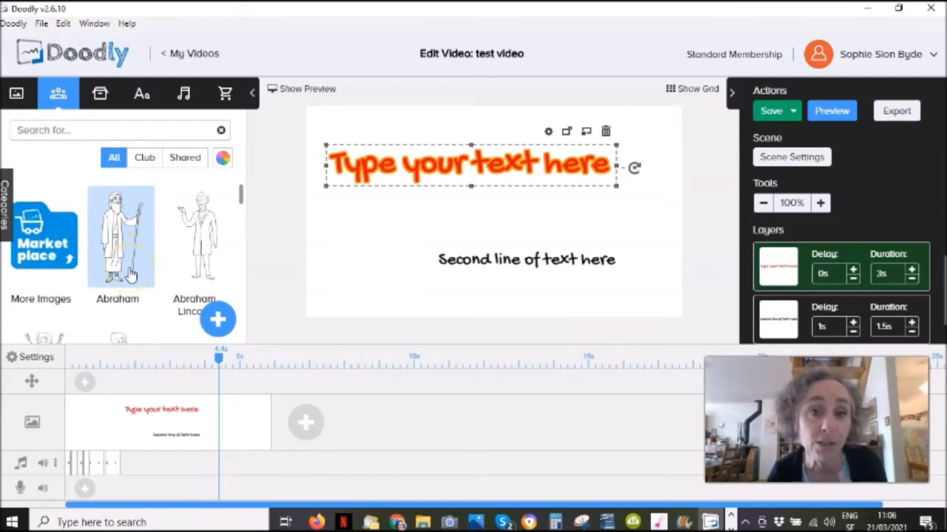
scroll(130, 275, "down", 5)
scroll(129, 275, "down", 5)
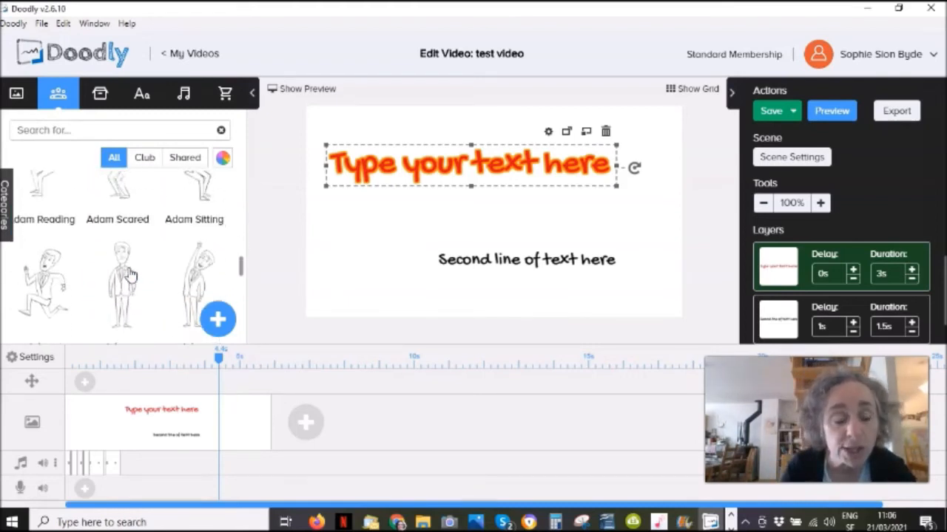
scroll(130, 275, "down", 5)
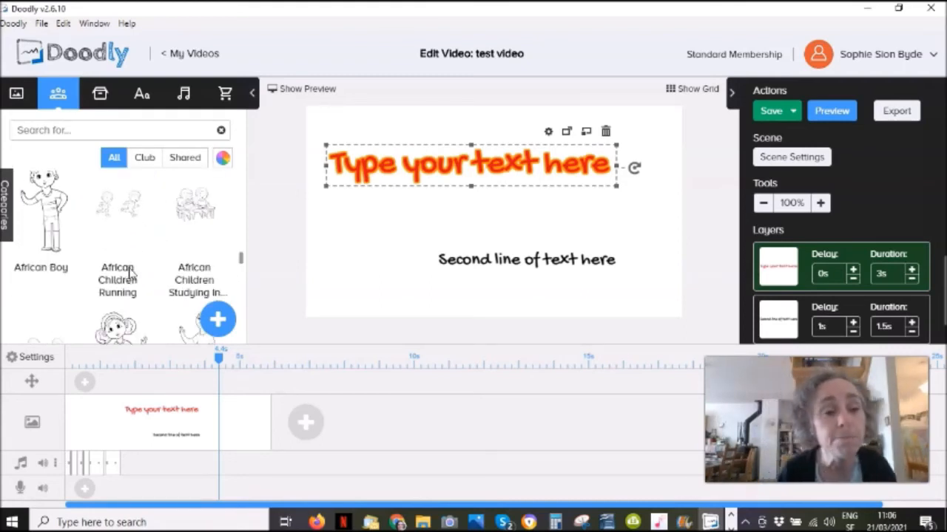
scroll(152, 227, "down", 3)
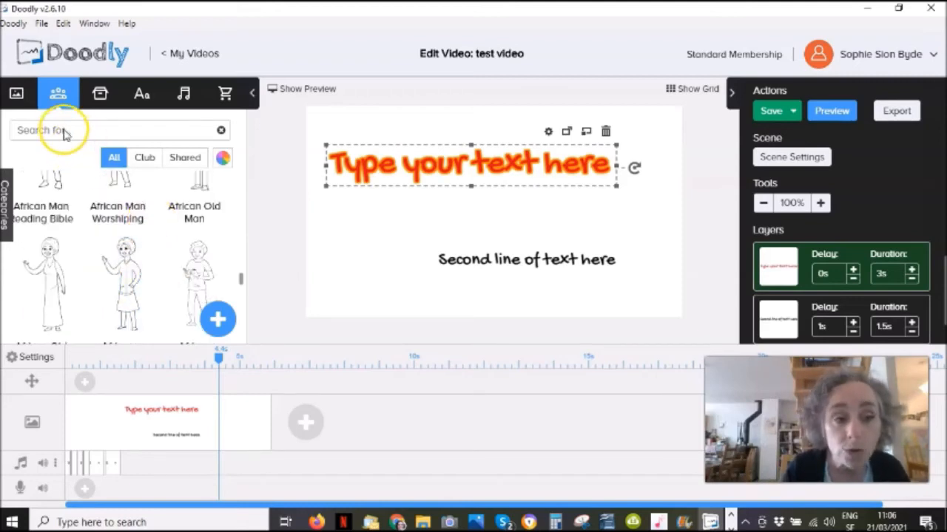
left_click(41, 135)
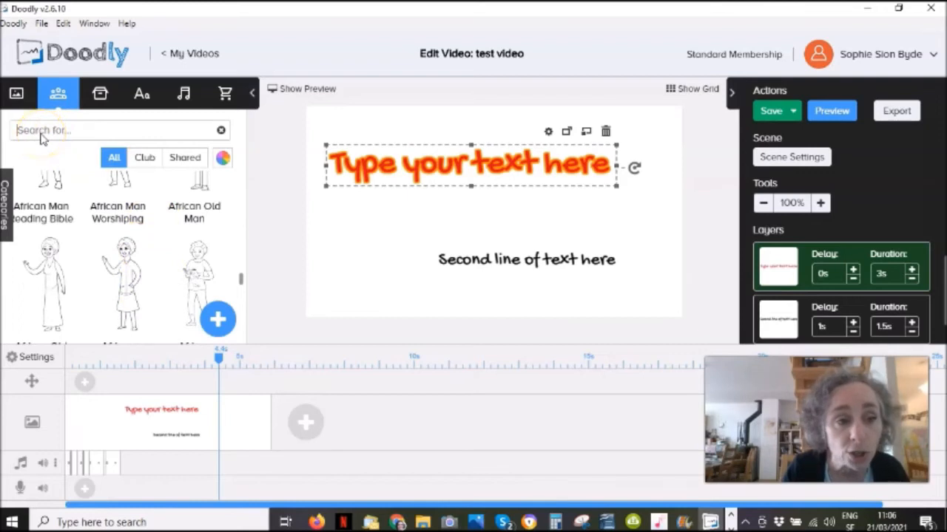
type("busy")
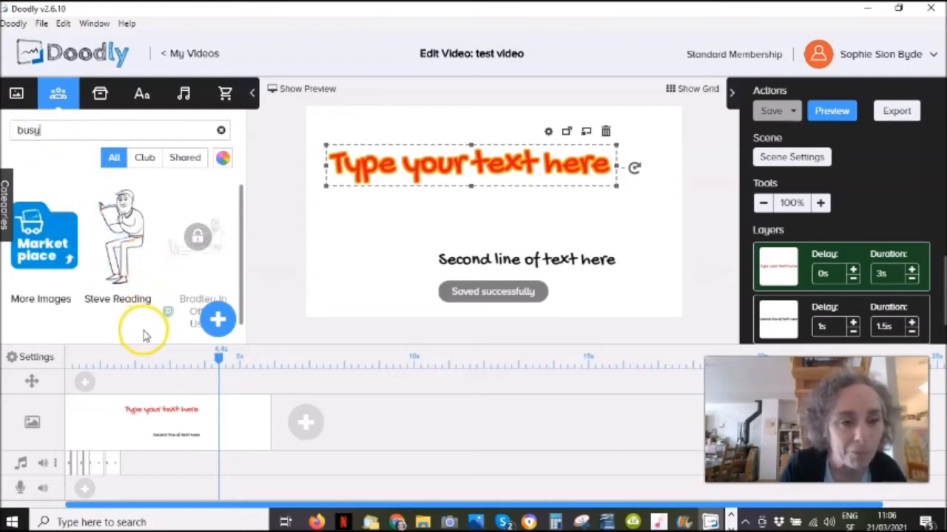
scroll(134, 278, "down", 1)
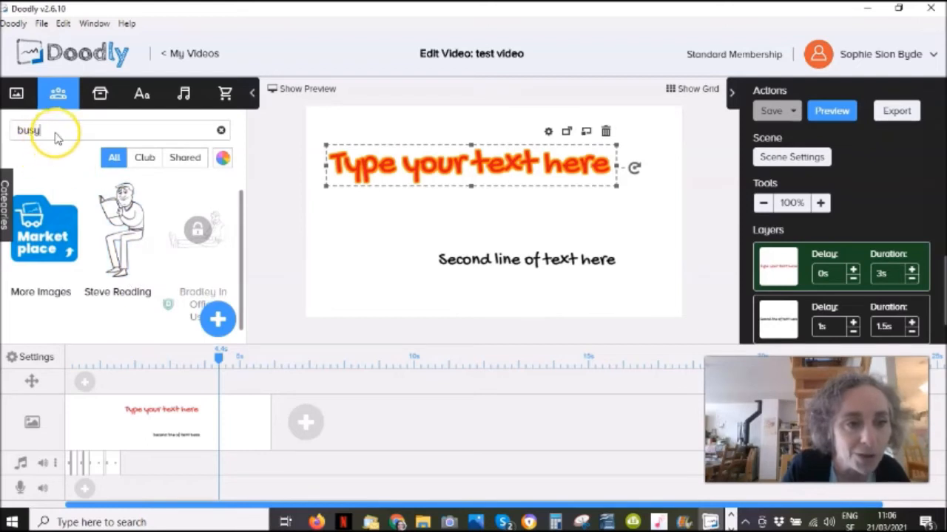
Clear the character search and add the Adam Pointing Straight character beside the end of the second line of text.
key("BackSpace")
key("BackSpace")
key("BackSpace")
key("BackSpace")
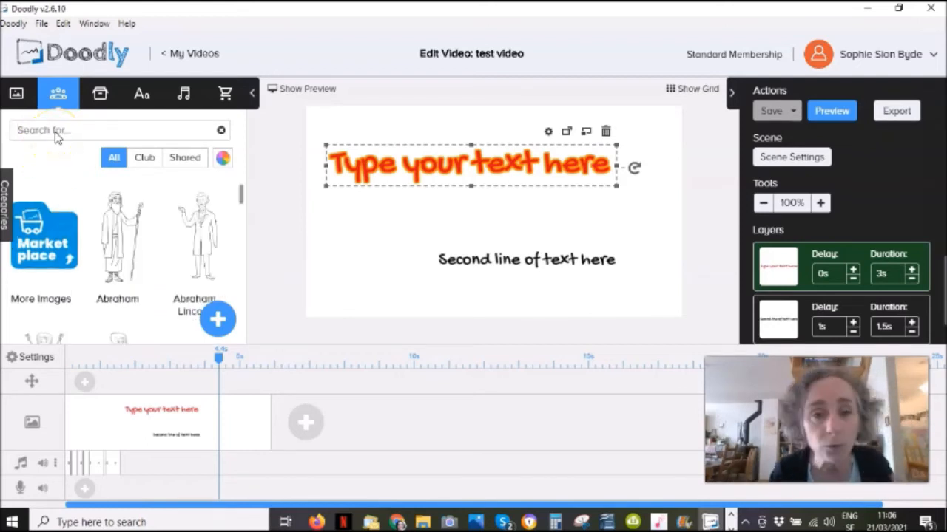
left_click(109, 297)
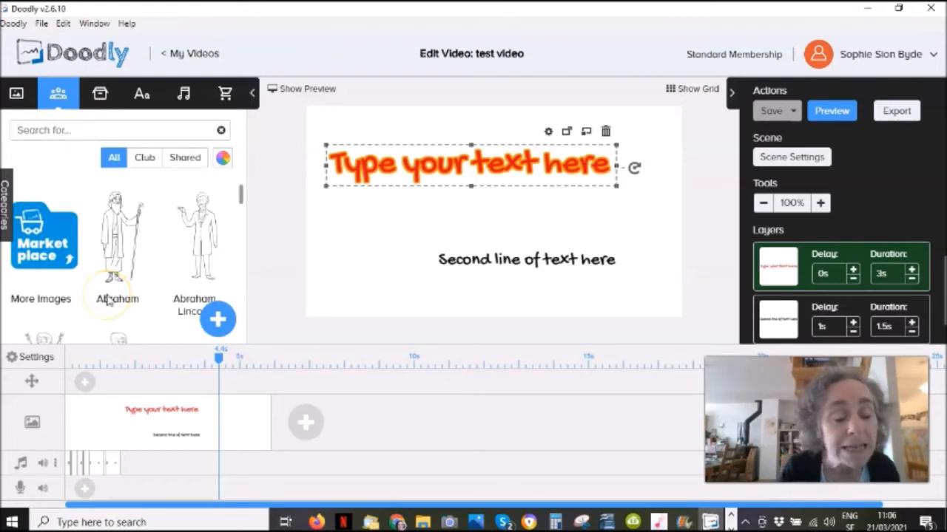
scroll(107, 299, "down", 5)
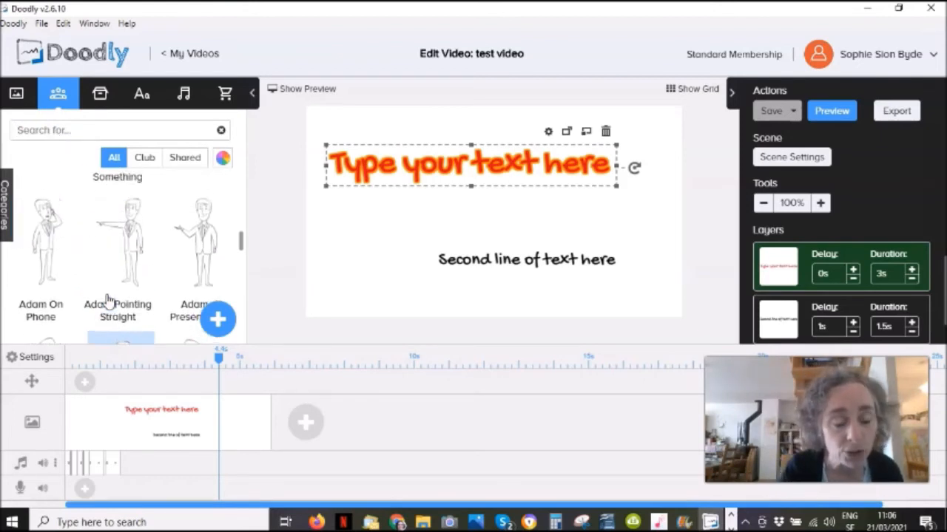
scroll(108, 299, "up", 1)
left_click_drag(116, 290, 630, 268)
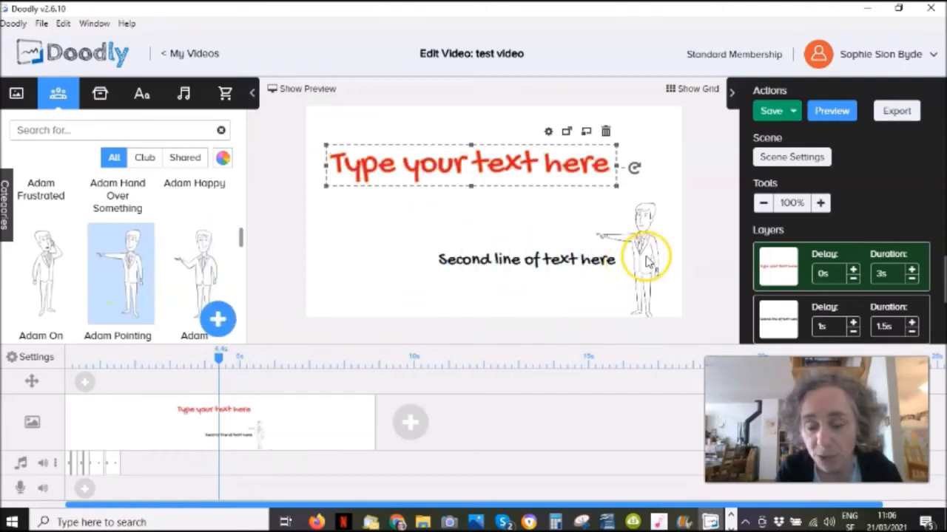
Move the pointing character up beside the end of the red text and enlarge it.
left_click(627, 225)
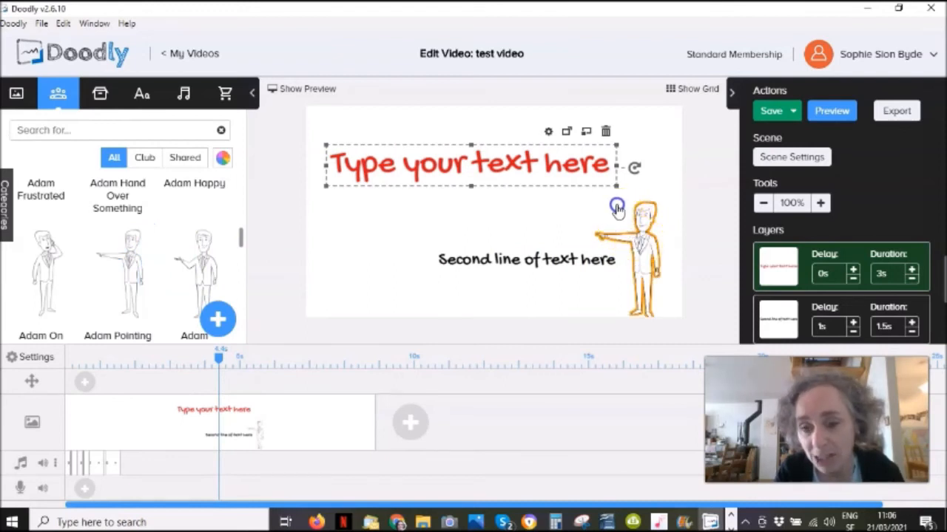
left_click_drag(640, 246, 613, 206)
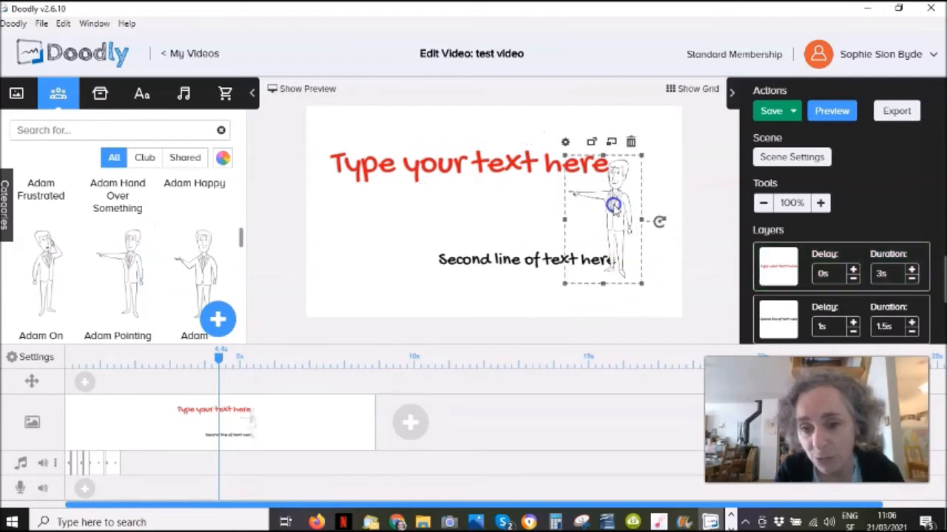
left_click(645, 252)
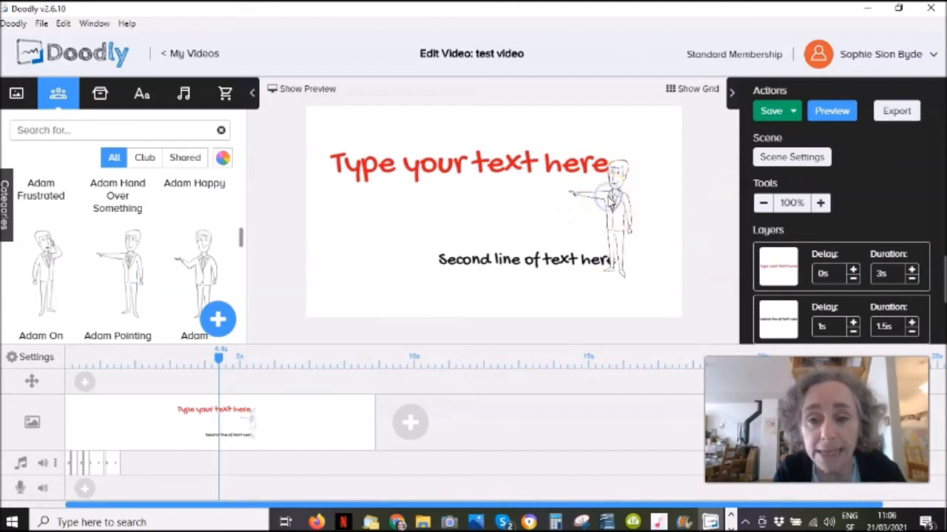
left_click(627, 272)
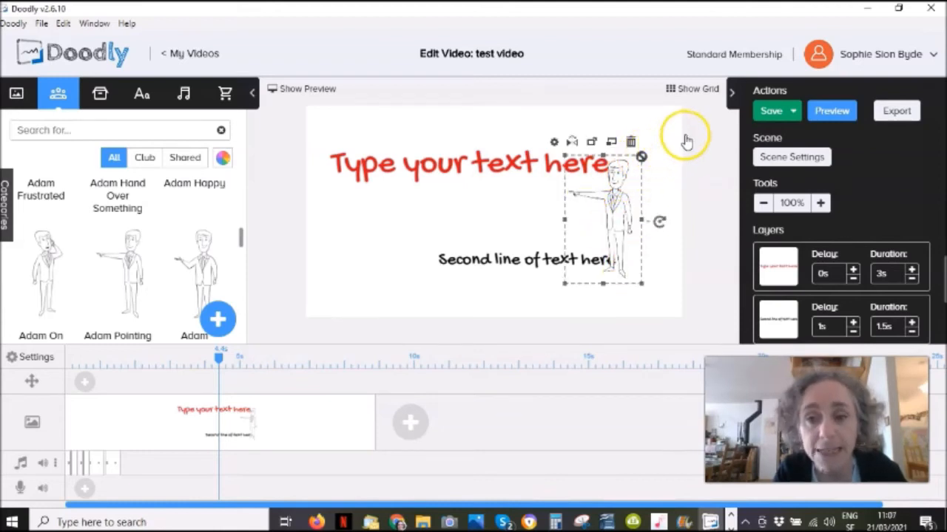
left_click_drag(687, 141, 687, 141)
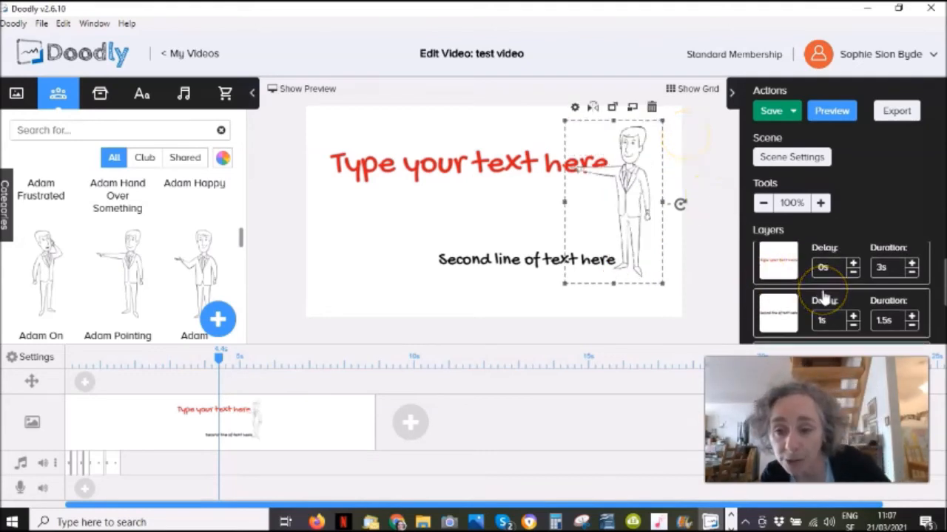
Reorder the layers so the pointing character comes directly after the red text and before the second line of text.
scroll(823, 296, "down", 1)
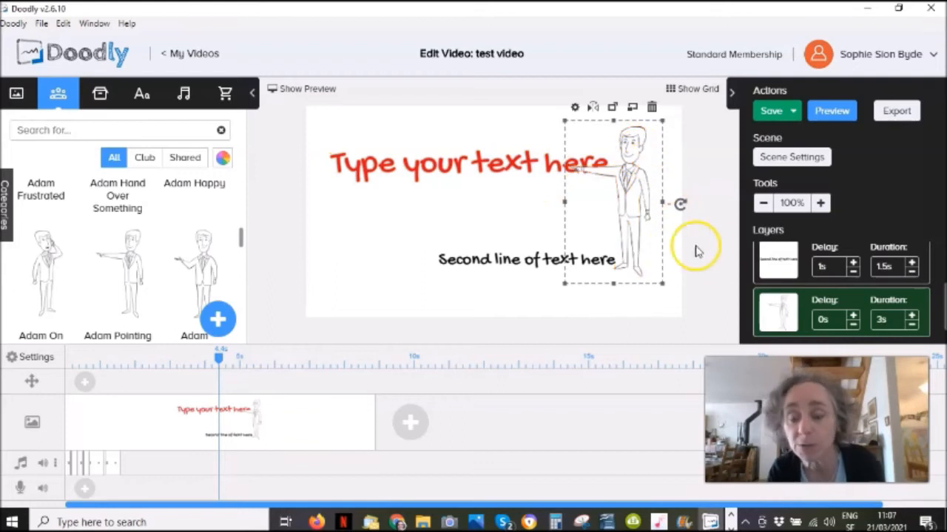
mouse_move(799, 300)
left_mouse_down()
mouse_move(803, 244)
mouse_move(804, 304)
left_mouse_up()
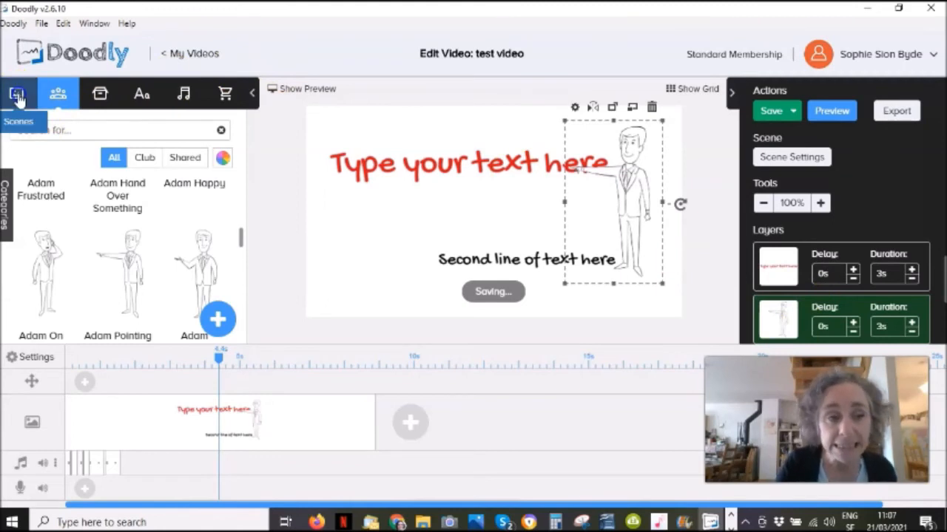
Open the scene library and add a new blank scene after the first one.
left_click(18, 97)
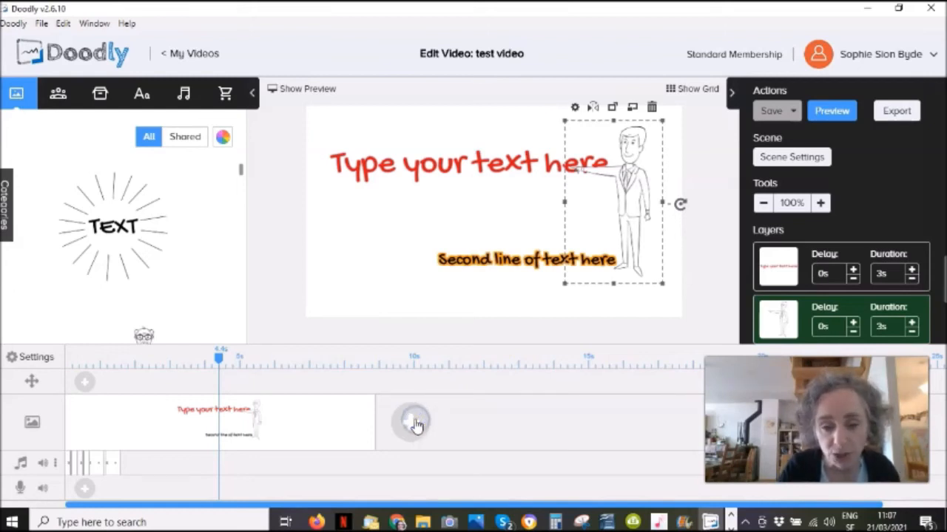
left_click(414, 424)
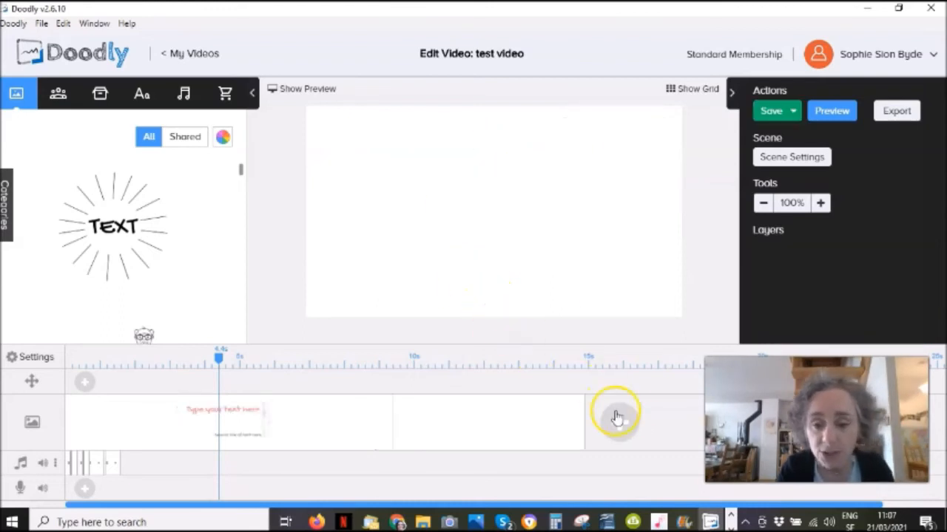
left_click(477, 426)
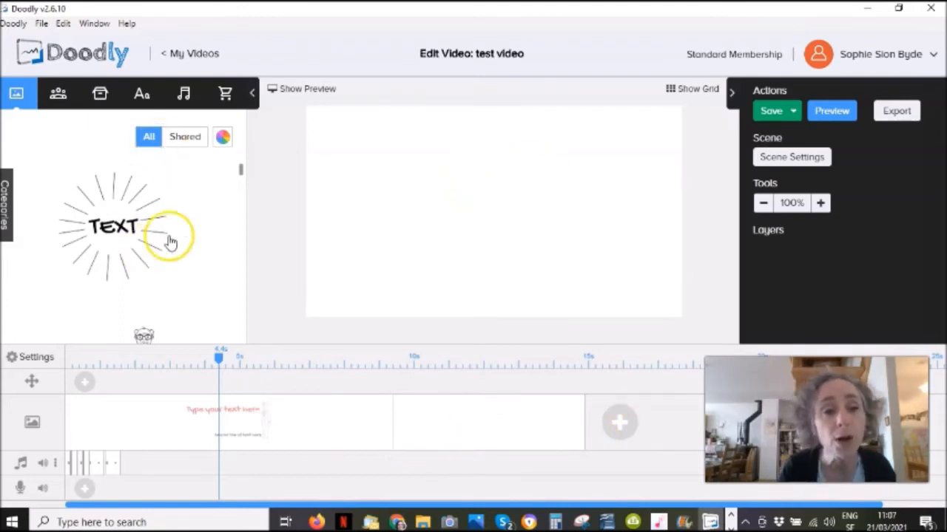
Fill the blank scene with the city street drawing that has a store and a car.
scroll(111, 207, "down", 5)
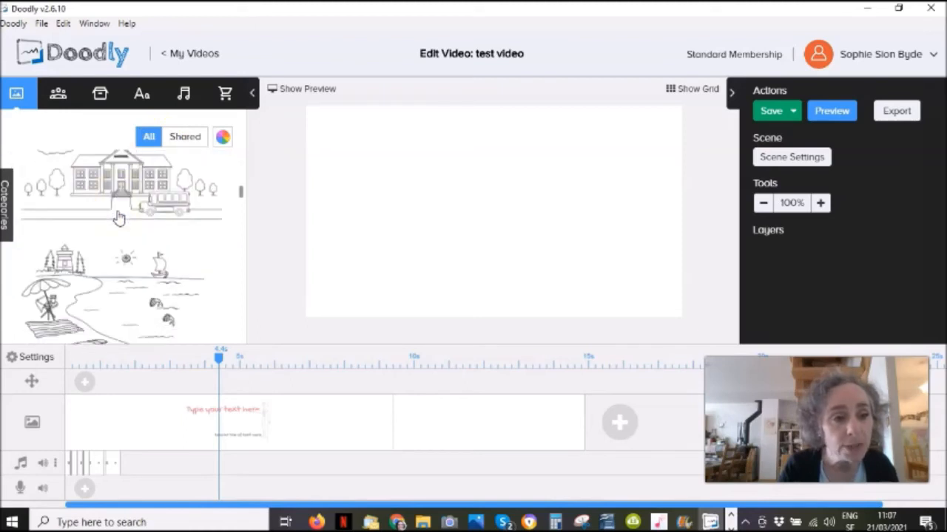
scroll(118, 218, "up", 1)
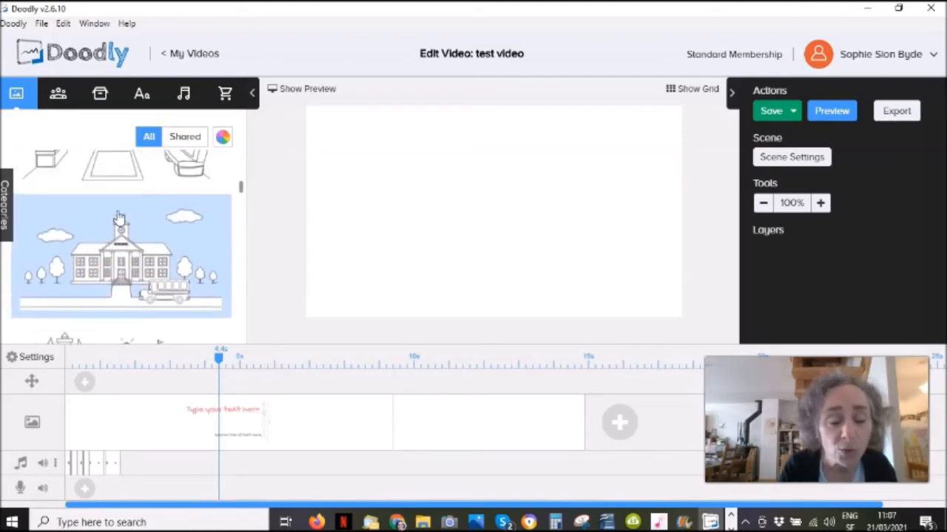
scroll(161, 279, "down", 5)
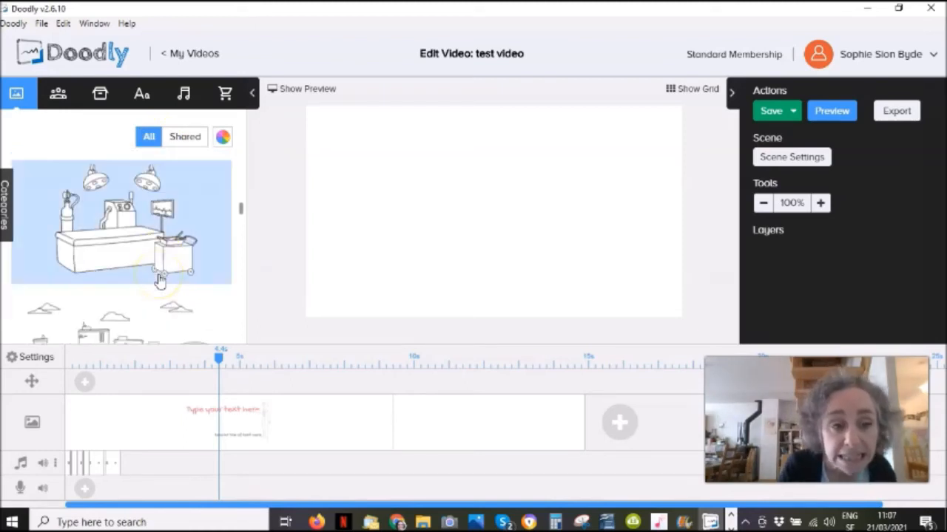
scroll(160, 279, "down", 3)
left_click(140, 275)
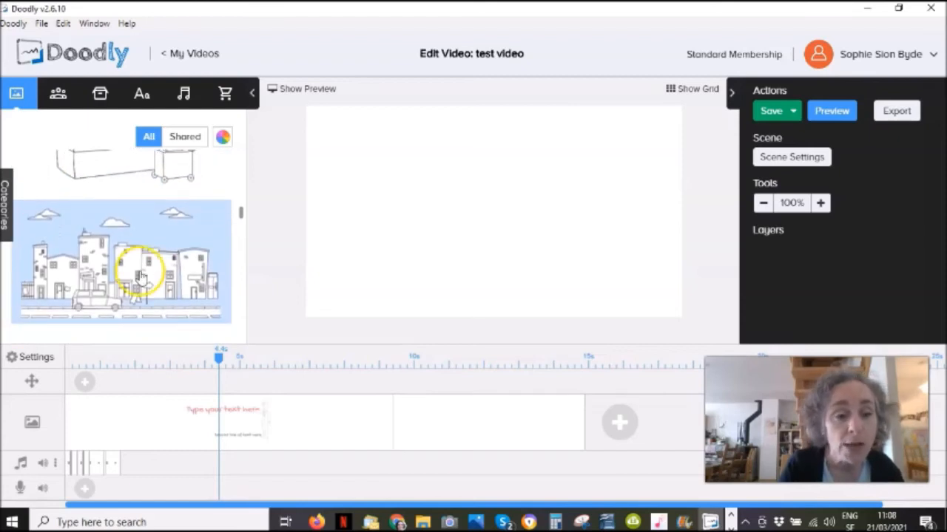
left_click_drag(140, 275, 486, 200)
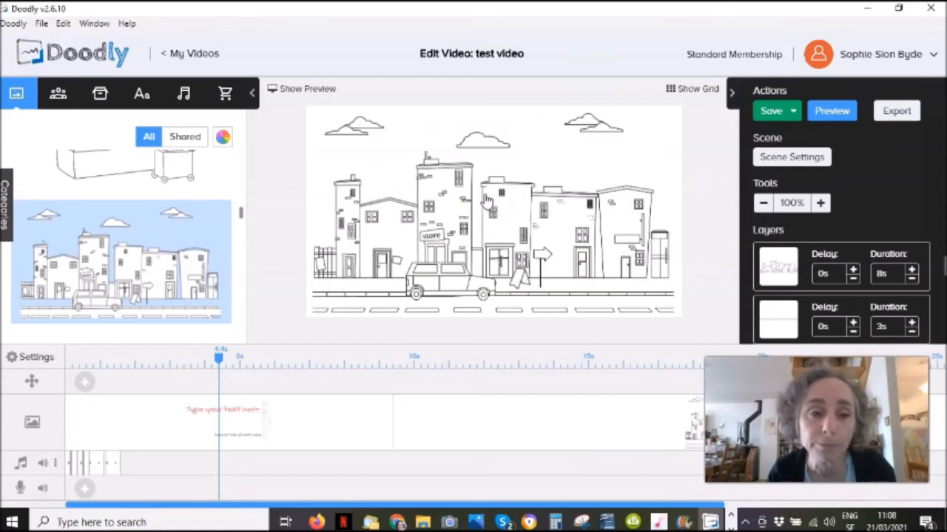
left_click(433, 170)
Place a Gochi Hand Regular text just above the tall store building in the street scene.
left_click(142, 98)
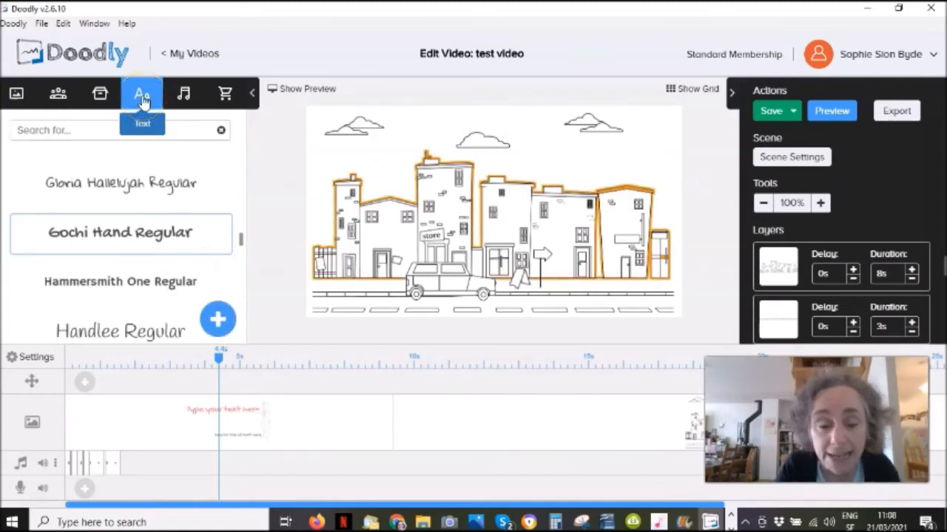
left_click_drag(133, 234, 481, 153)
left_click(473, 155)
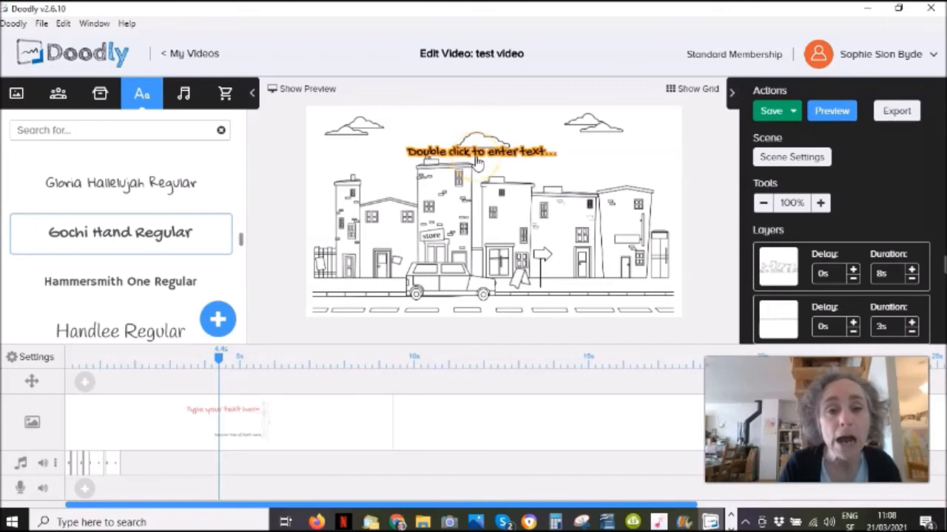
left_click(344, 311)
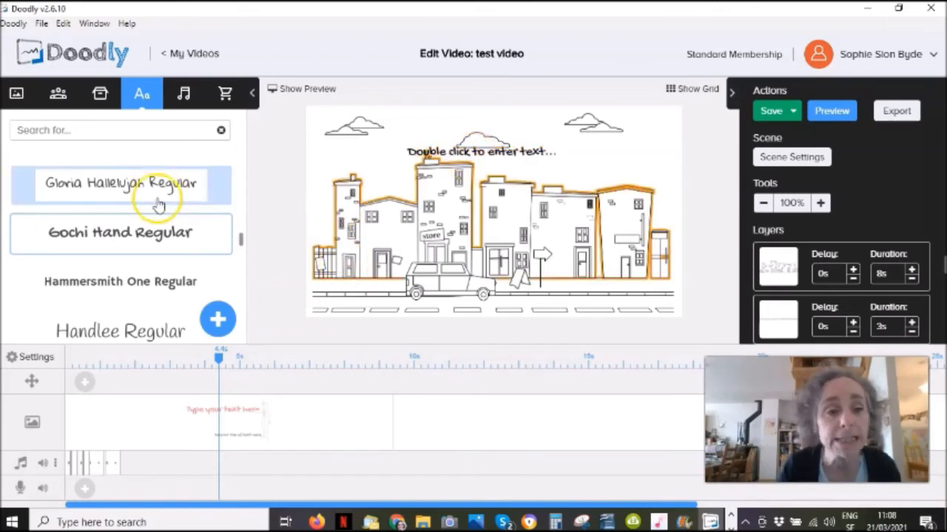
Add the "A New Hope" music to the sound track, starting at the second scene.
left_click(185, 97)
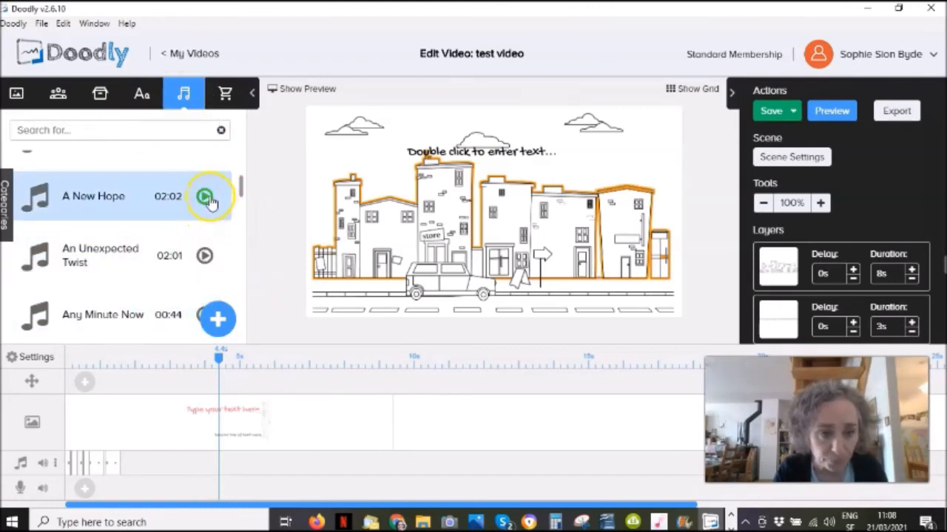
left_click_drag(126, 205, 497, 466)
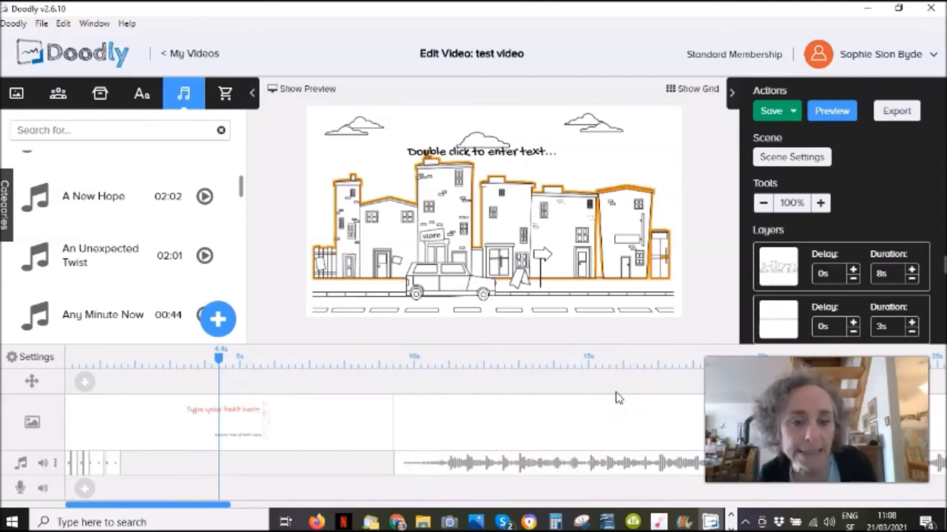
Save the video and preview it with the street scene and music.
left_click(769, 111)
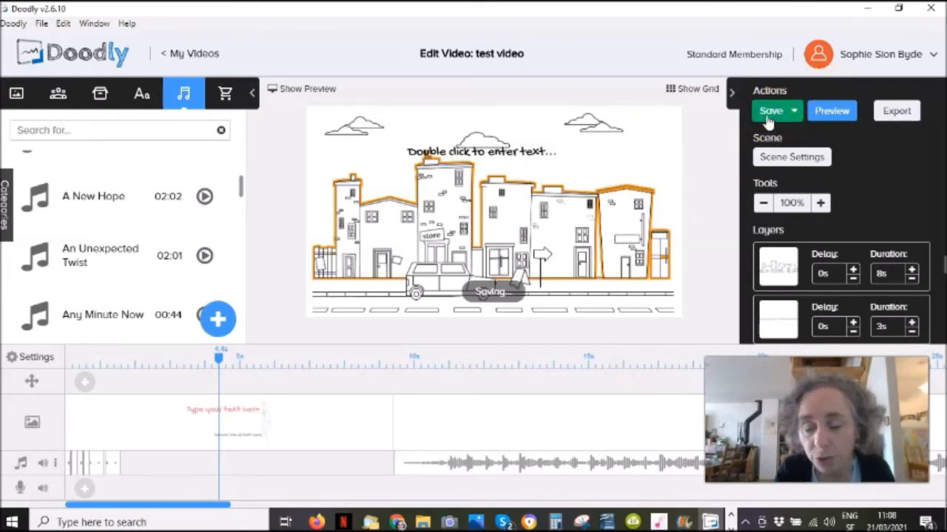
left_click(833, 112)
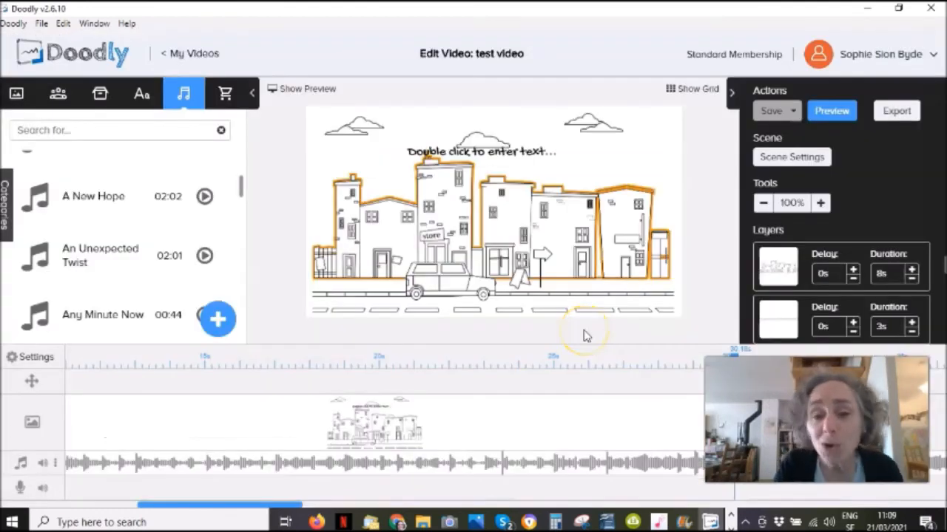
Reorder the timeline so the city street scene comes before the text scene.
left_click_drag(275, 507, 234, 514)
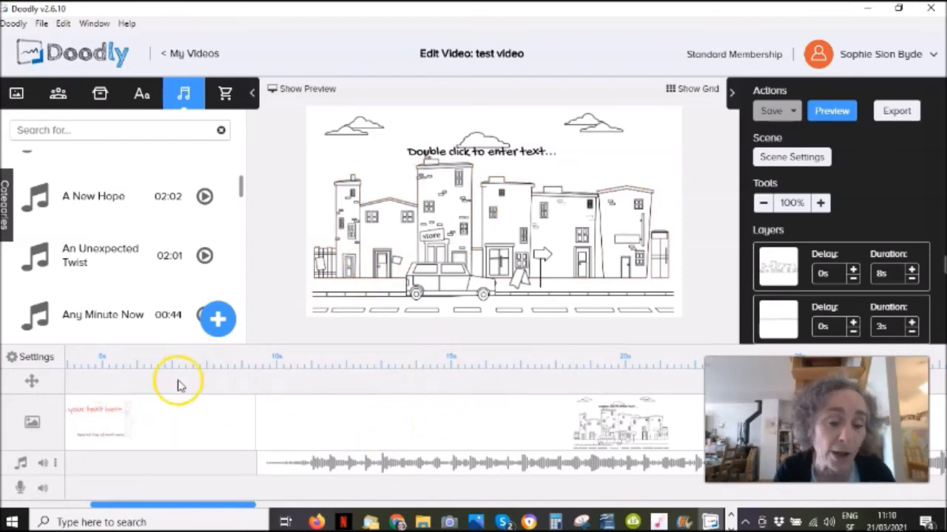
left_click(321, 423)
mouse_move(322, 423)
left_mouse_down()
mouse_move(151, 412)
mouse_move(102, 430)
left_mouse_up()
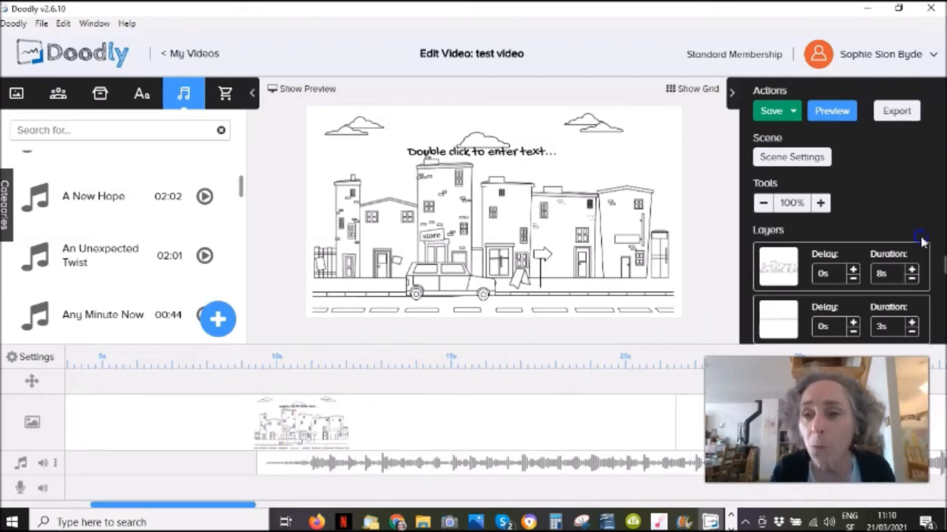
Save the test video with its reordered scenes.
left_click(769, 111)
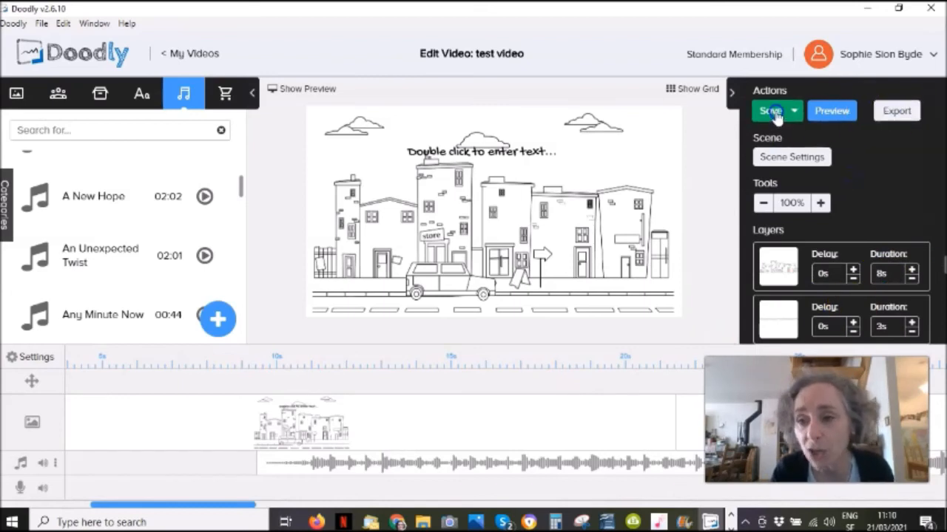
left_click(772, 112)
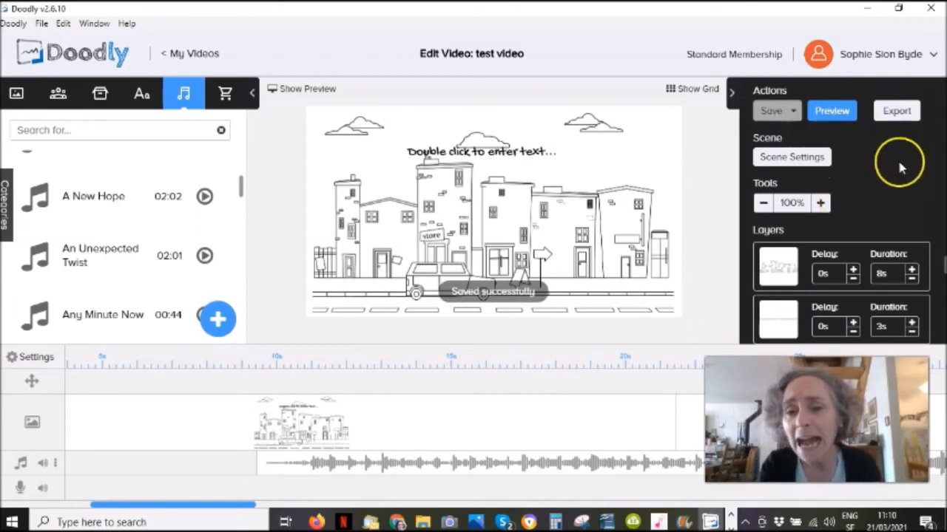
Examine the video export options for destination, file format, resolution, FPS and quality, and close them without exporting.
left_click(899, 113)
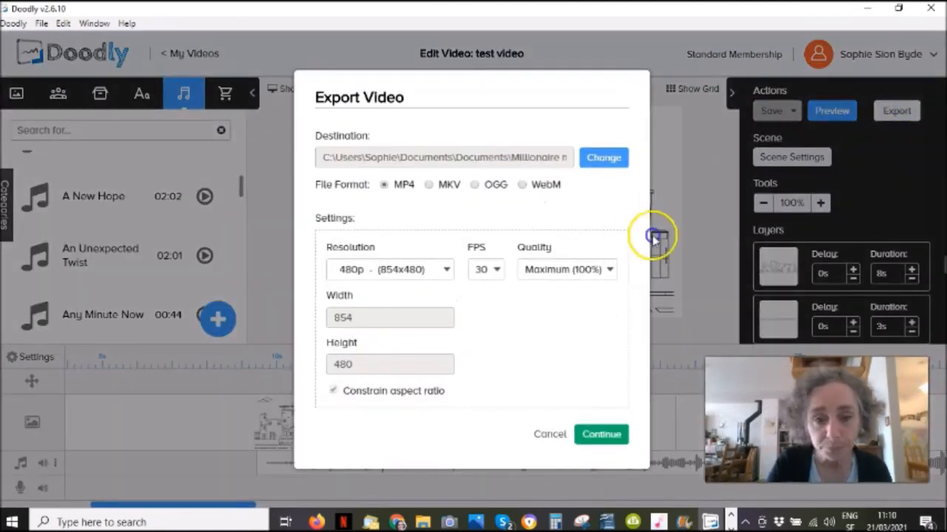
left_click(565, 159)
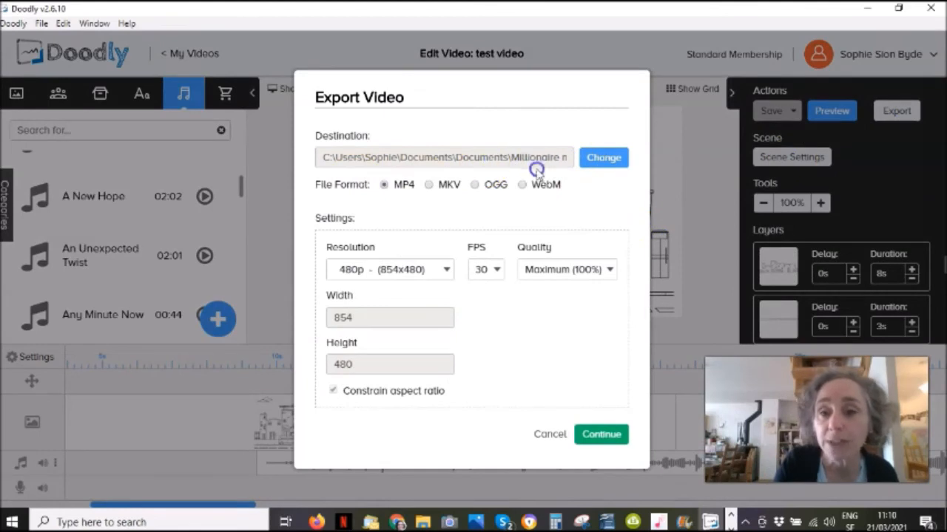
left_click(591, 436)
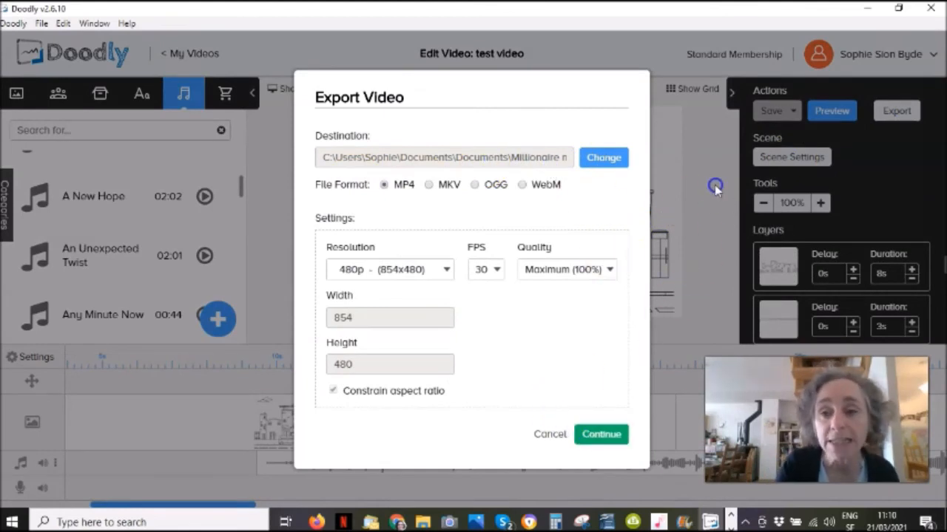
left_click(549, 435)
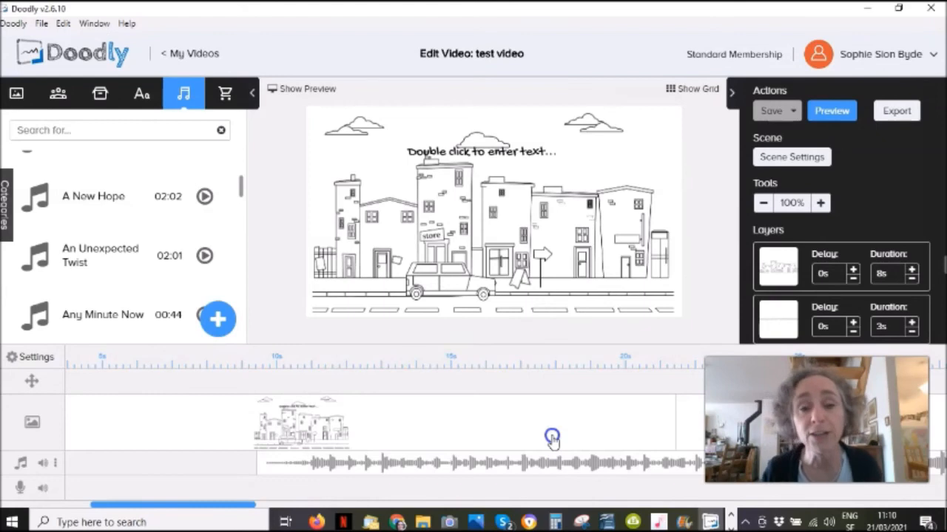